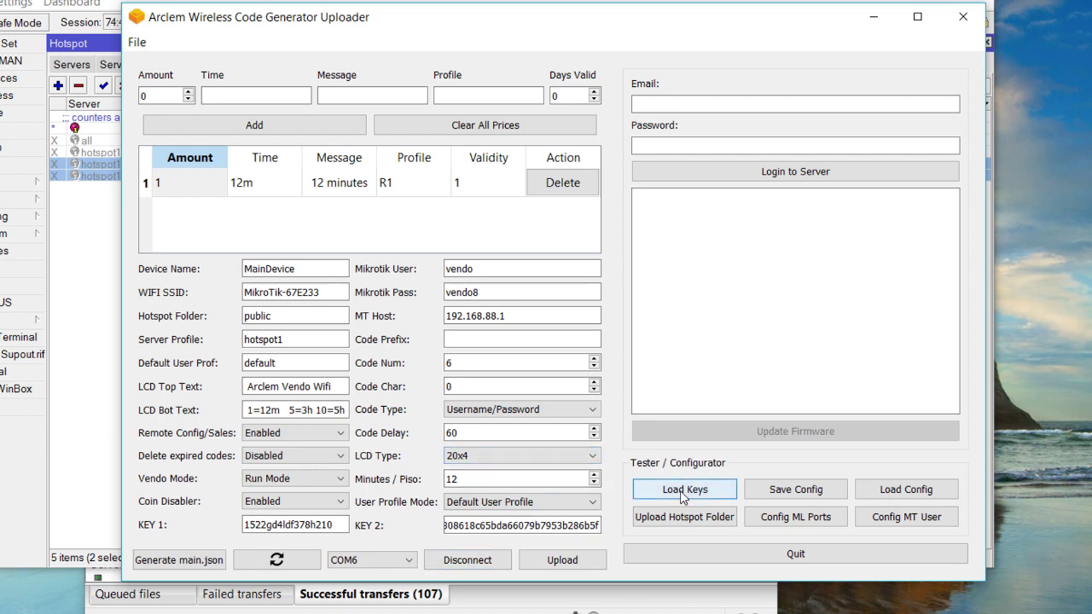
# Load both device keys and device settings from the key file
pyautogui.click(681, 491)
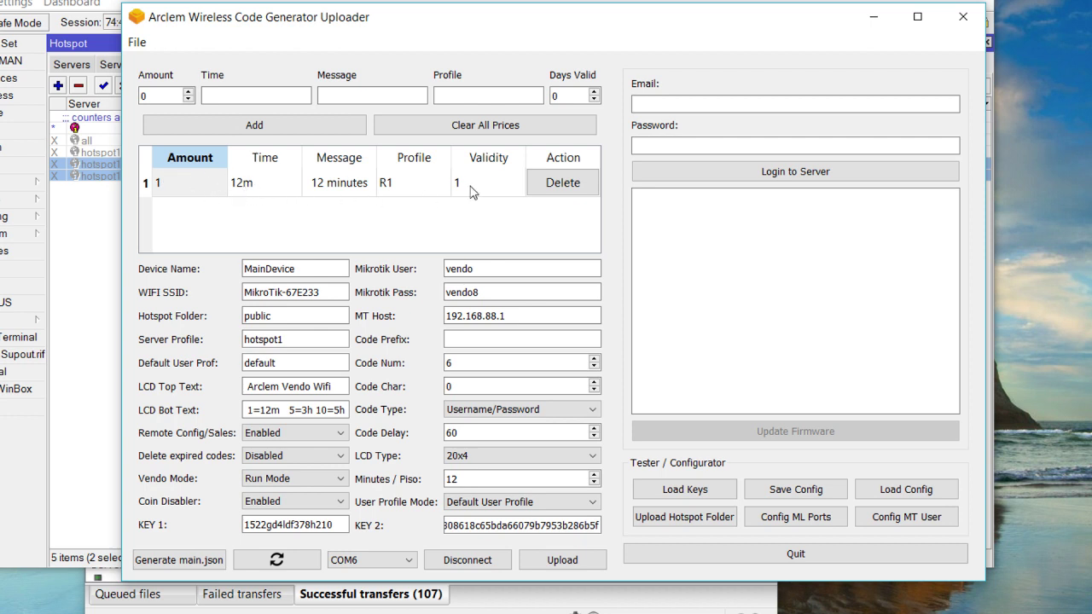
# Add a price of amount 5 for 1h with message '1 hour' and profile R1
pyautogui.click(171, 96)
pyautogui.doubleClick(177, 94)
pyautogui.write('5')
pyautogui.click(228, 97)
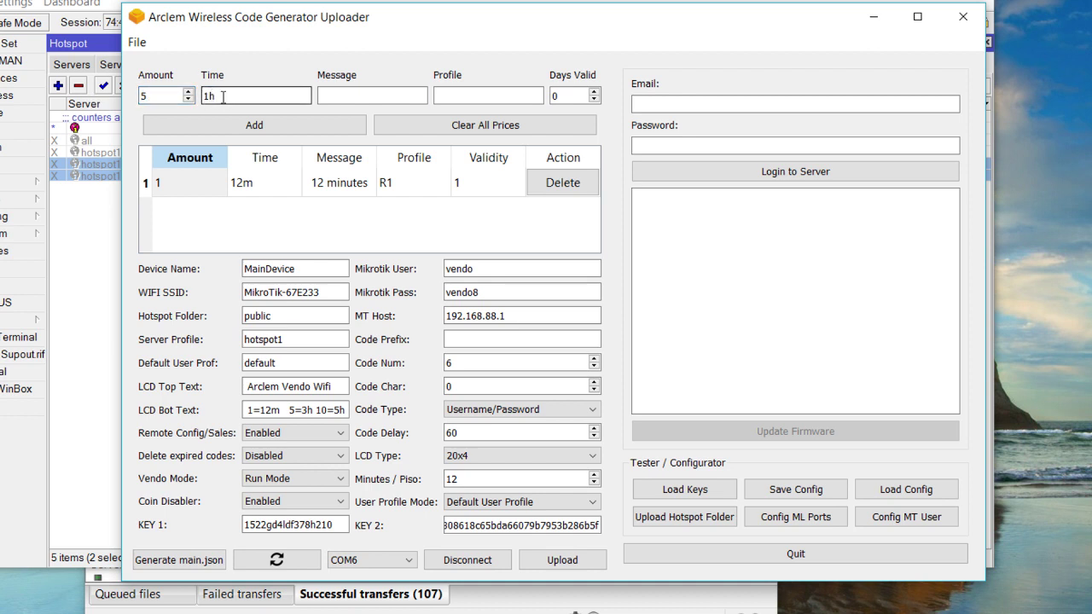
pyautogui.doubleClick(230, 96)
pyautogui.click(232, 97)
pyautogui.click(385, 95)
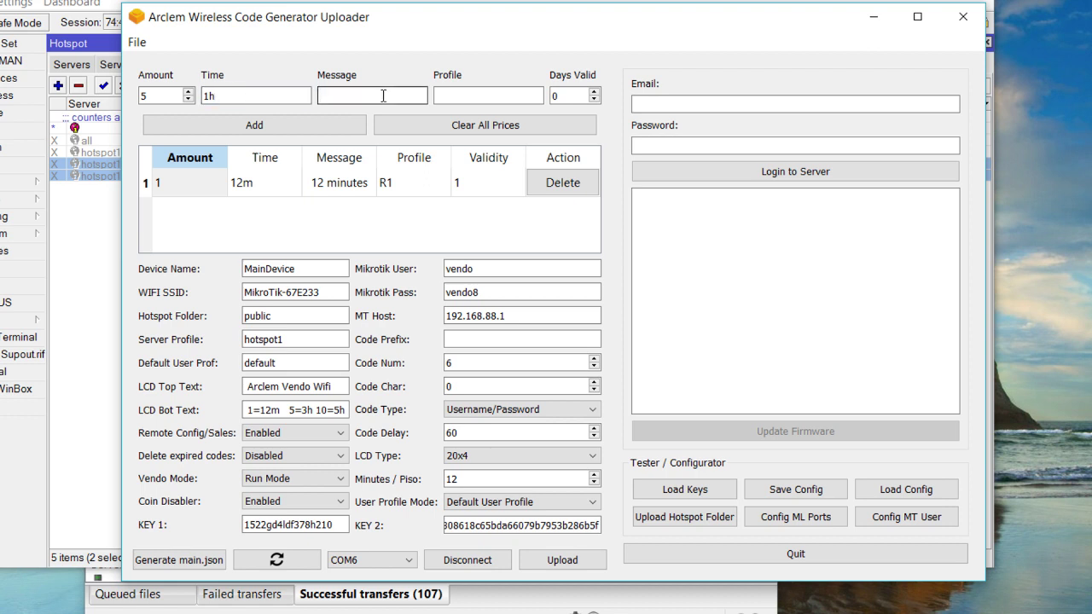
pyautogui.write('1 hu')
pyautogui.press('BackSpace')
pyautogui.click(456, 96)
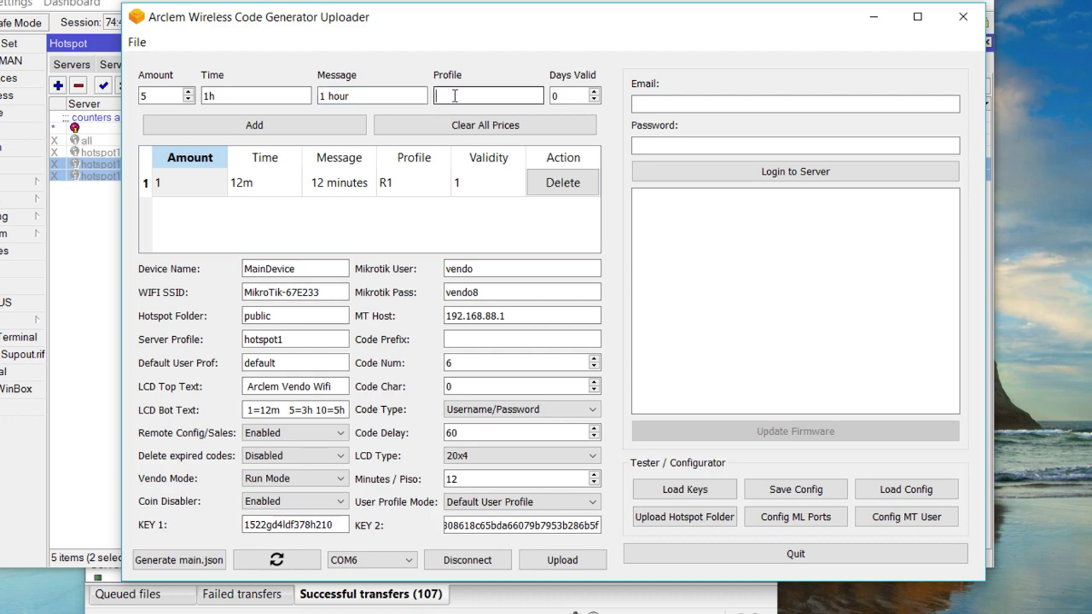
pyautogui.write('R1')
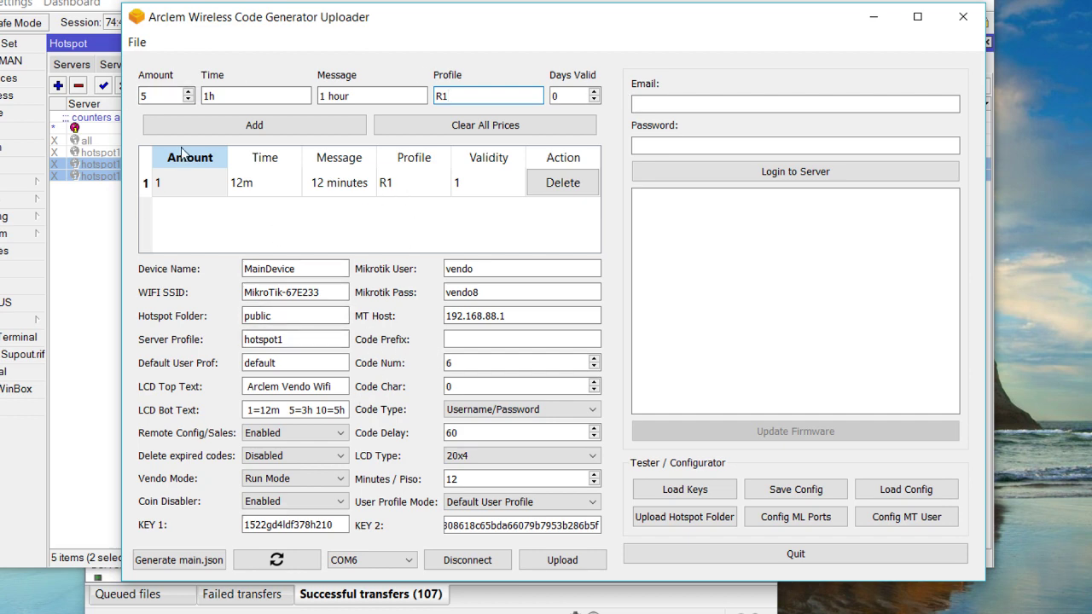
pyautogui.click(212, 129)
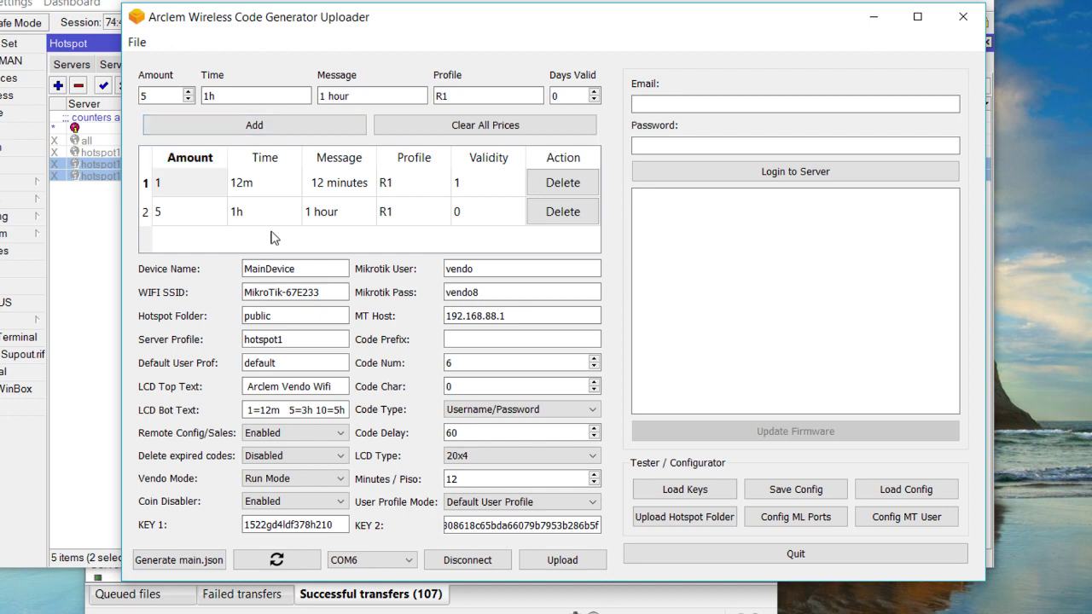
# Add a price of amount 10 for 1d, message '1 day', profile R2, valid 2 days
pyautogui.doubleClick(163, 96)
pyautogui.write('10')
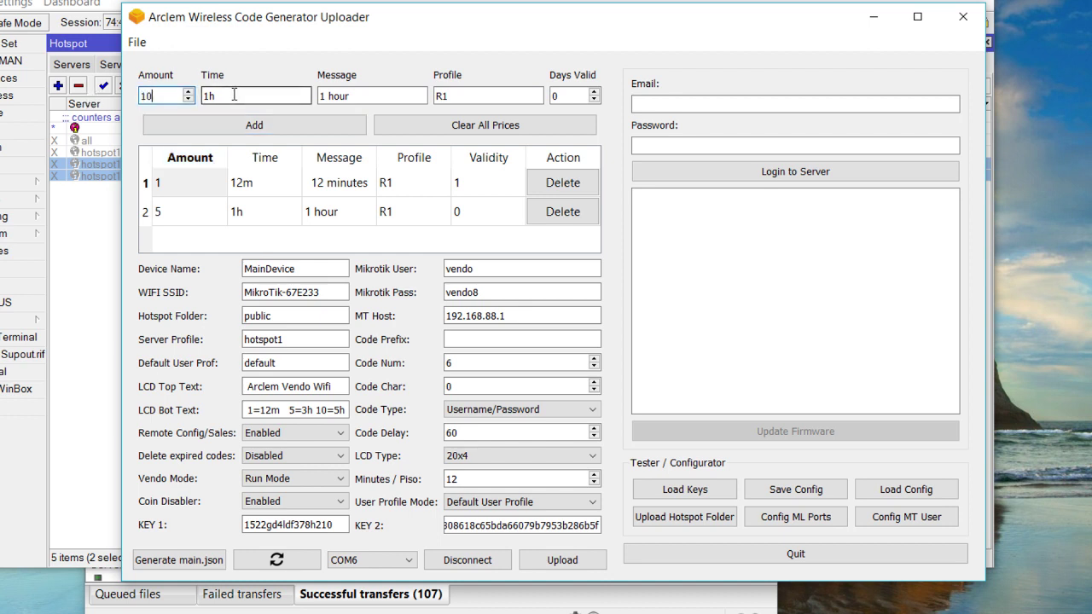
pyautogui.doubleClick(208, 96)
pyautogui.write('1')
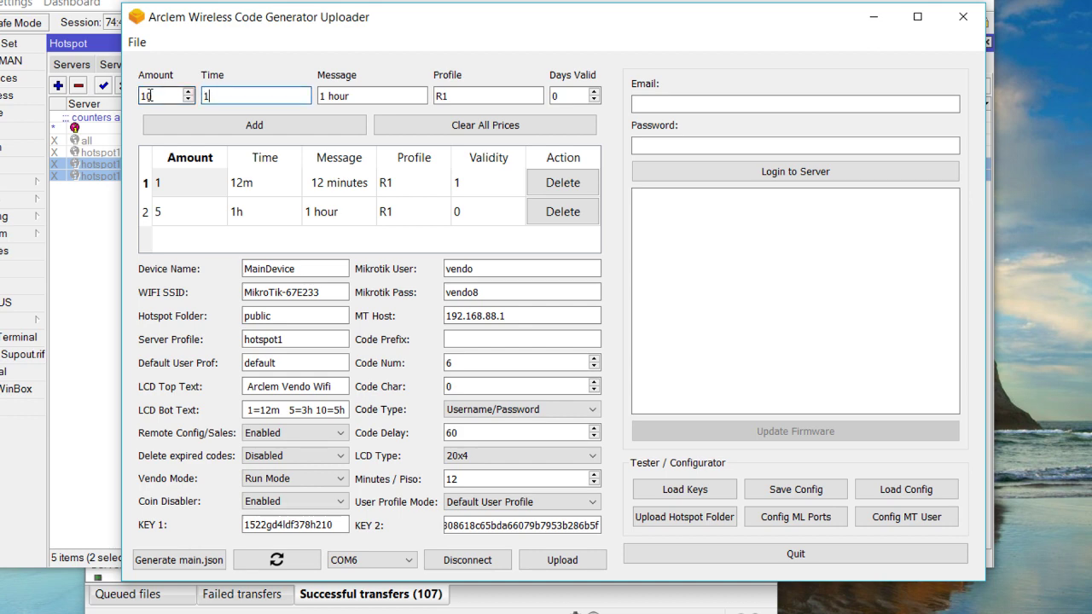
pyautogui.write('d')
pyautogui.press('Tab')
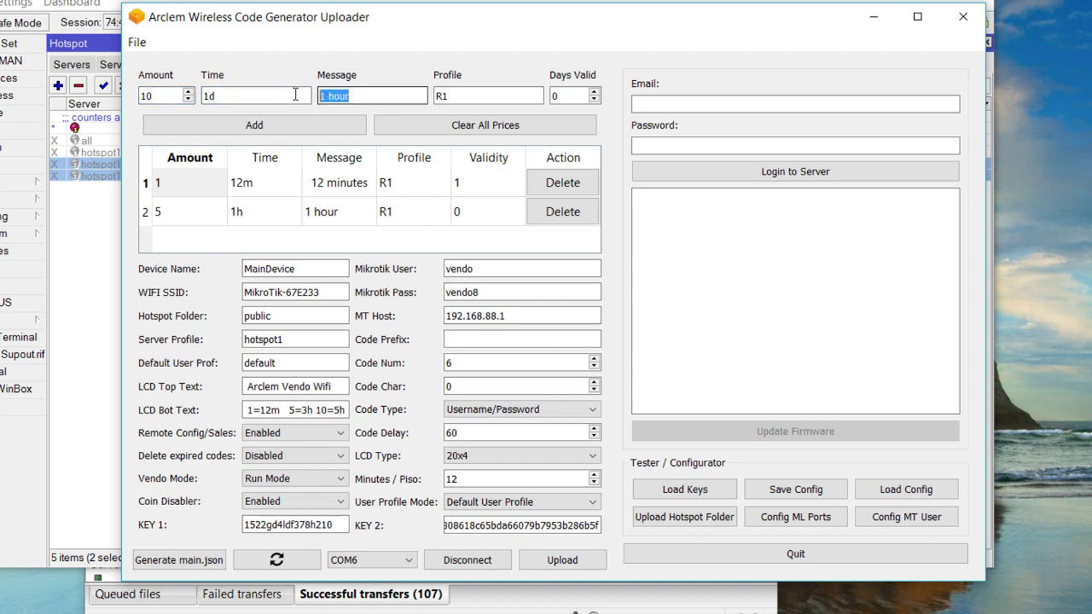
pyautogui.write('1 ay')
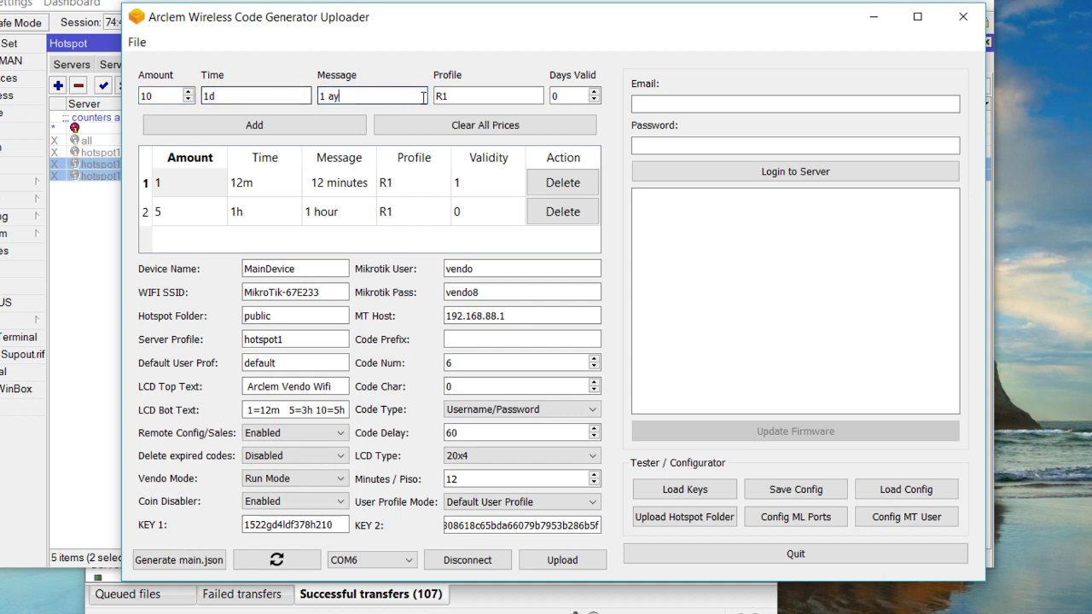
pyautogui.press('BackSpace')
pyautogui.press('BackSpace')
pyautogui.write('d')
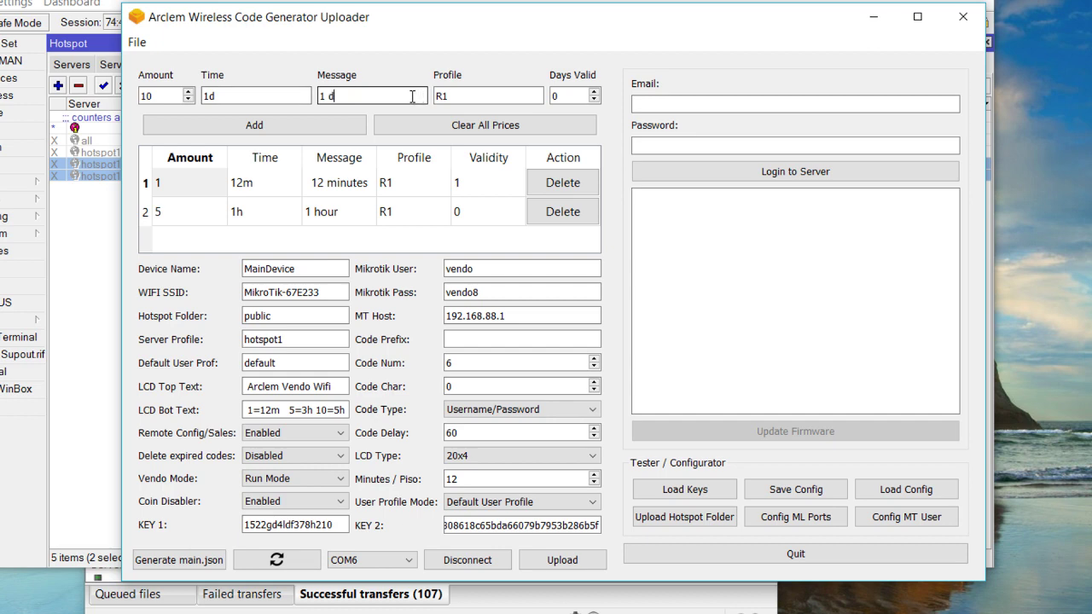
pyautogui.write('ay')
pyautogui.click(442, 96)
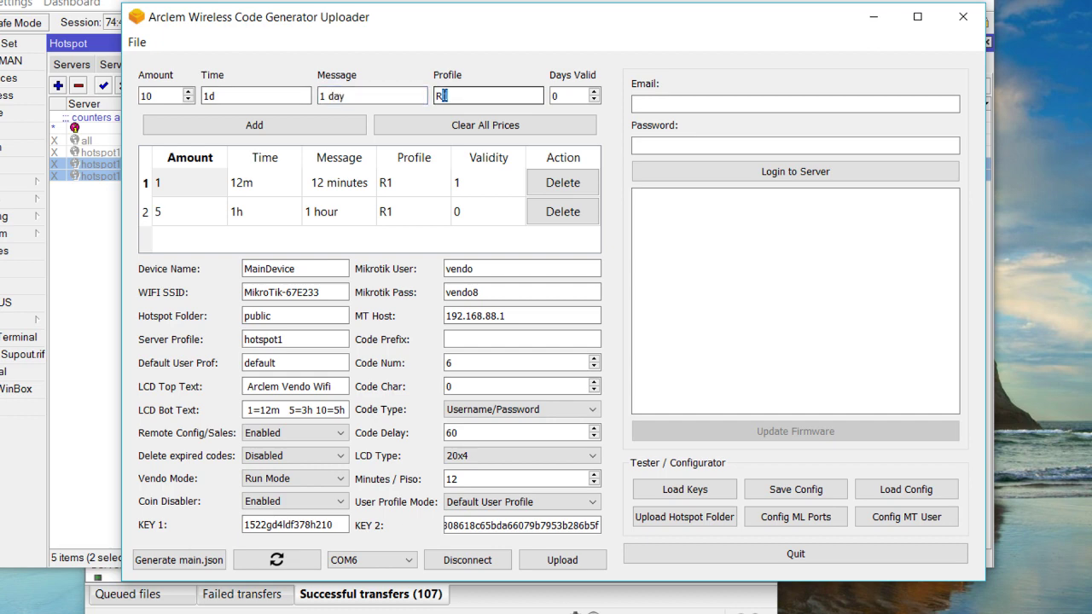
pyautogui.press('Tab')
pyautogui.press('Up')
pyautogui.press('Up')
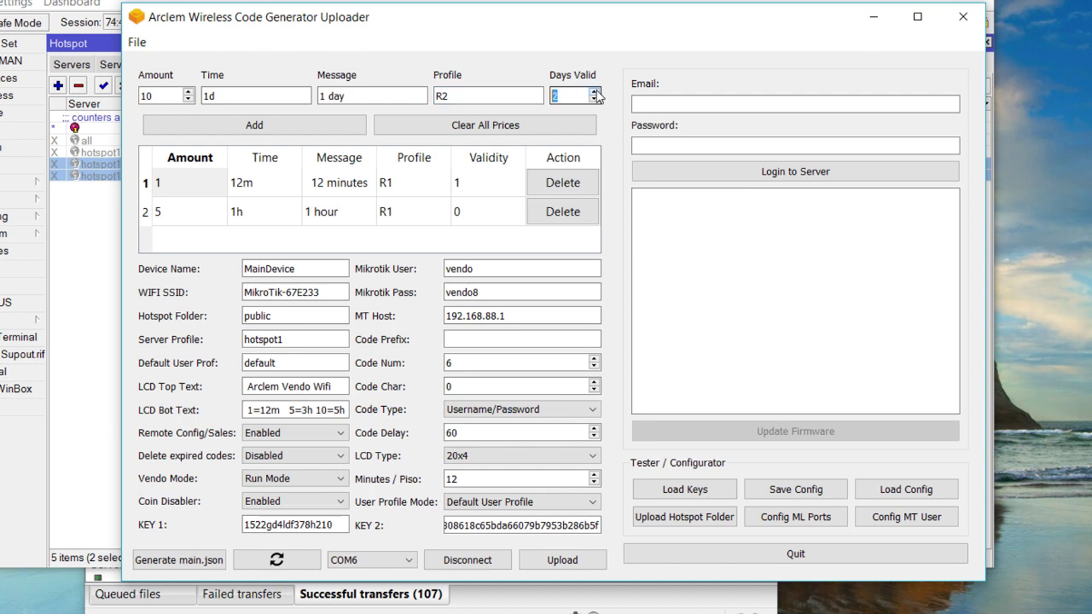
pyautogui.click(295, 128)
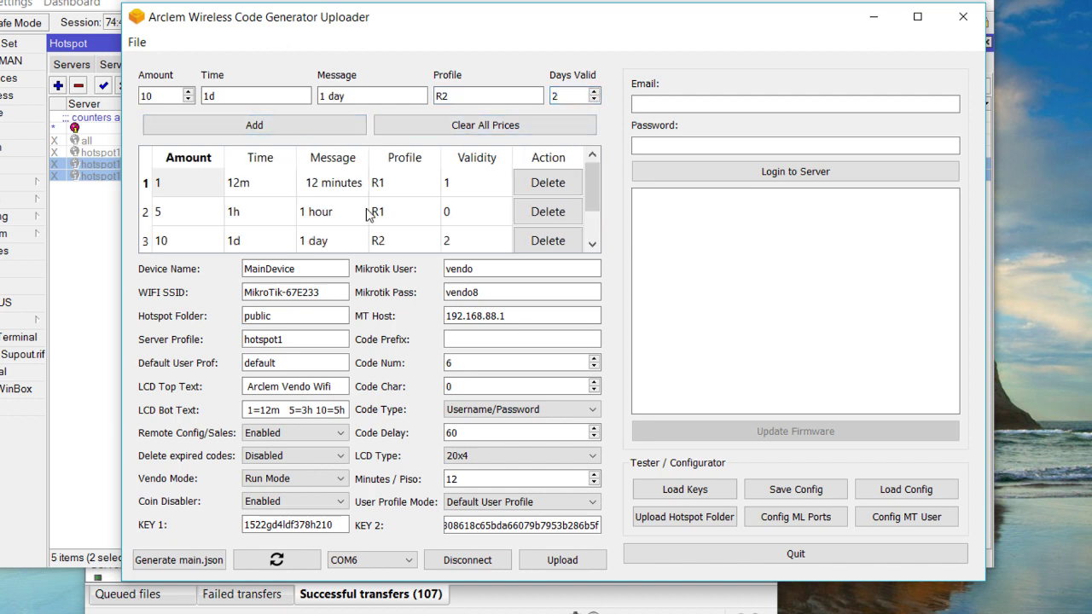
pyautogui.click(295, 268)
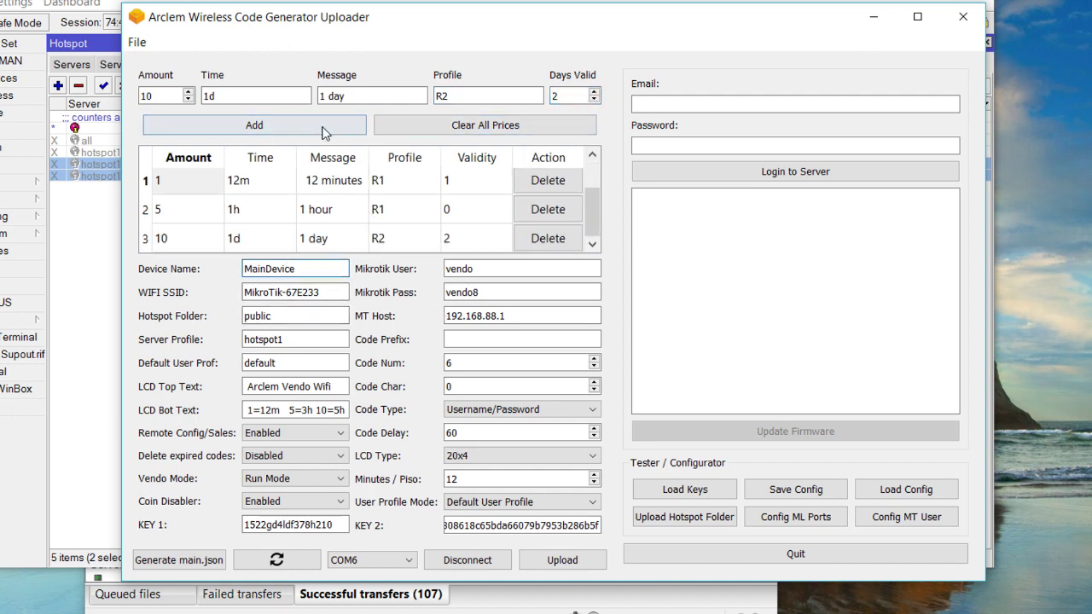
pyautogui.click(593, 185)
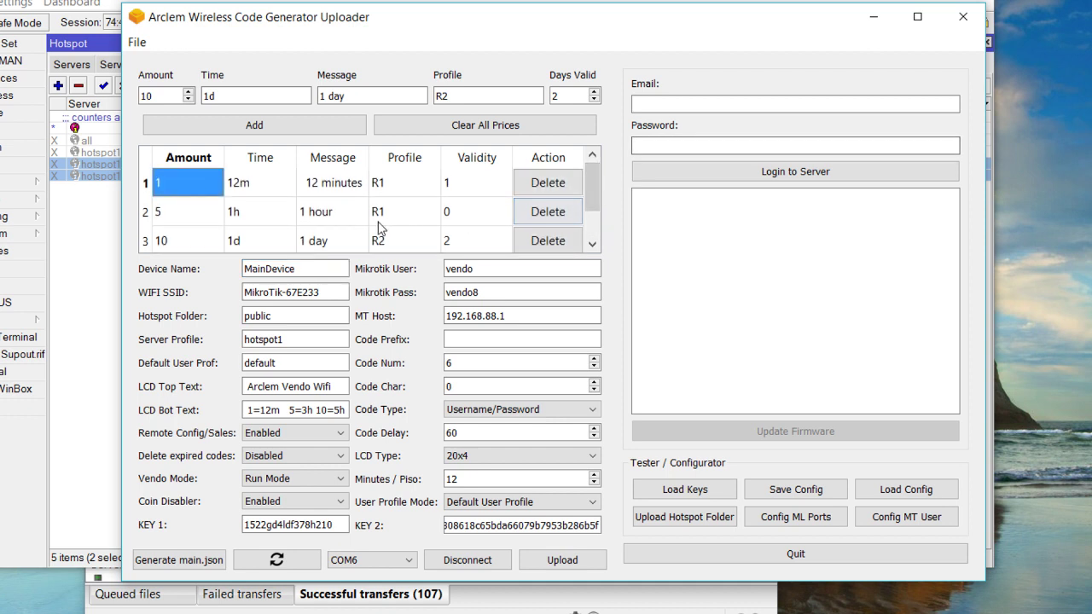
pyautogui.scroll(-1, 380, 229)
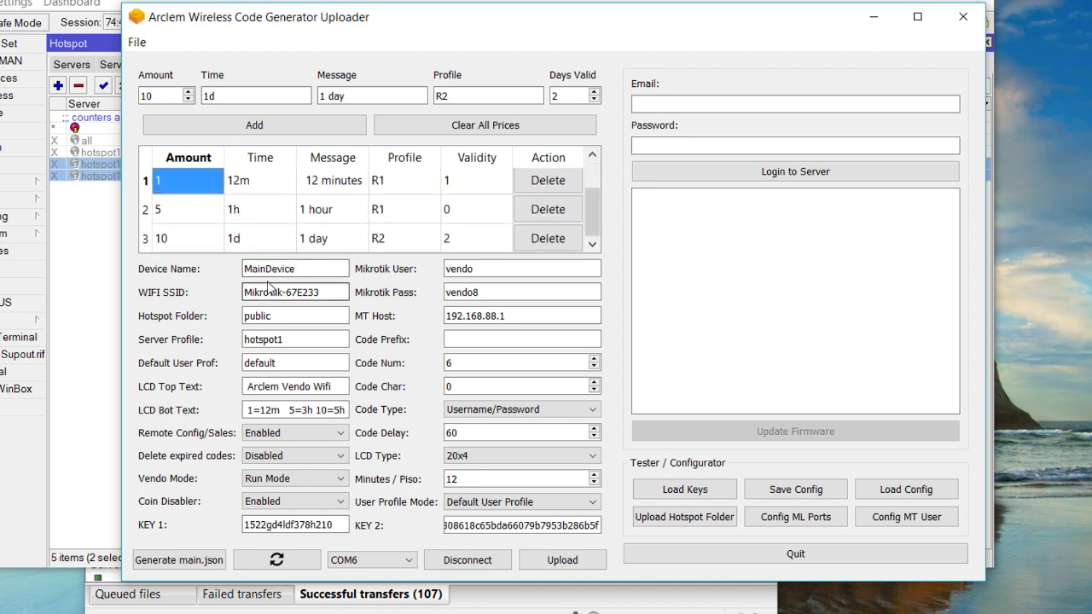
pyautogui.doubleClick(325, 272)
pyautogui.click(270, 272)
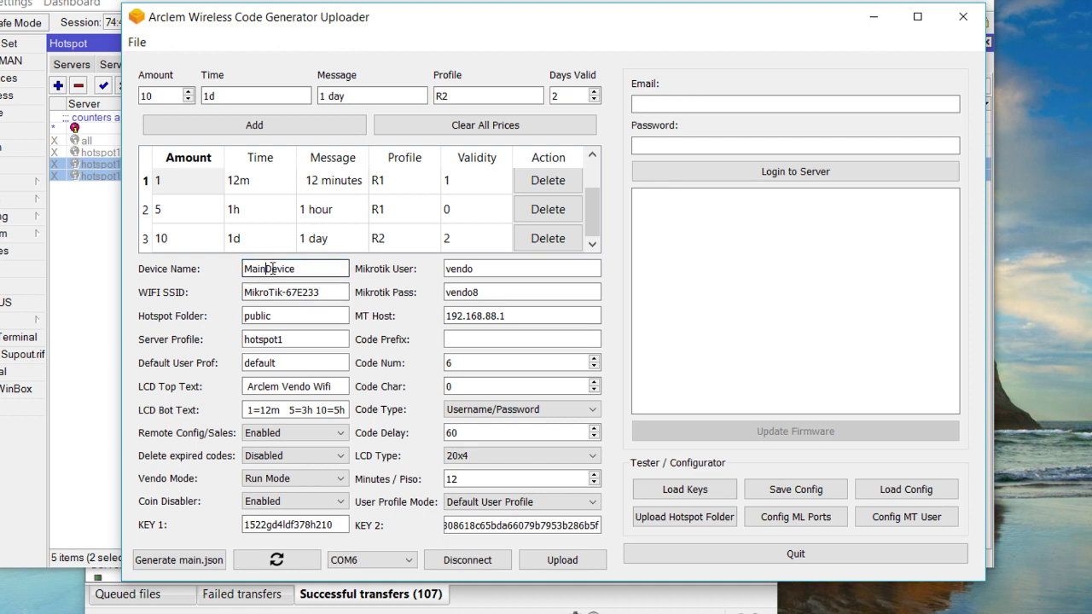
pyautogui.moveTo(307, 270); pyautogui.dragTo(206, 267)
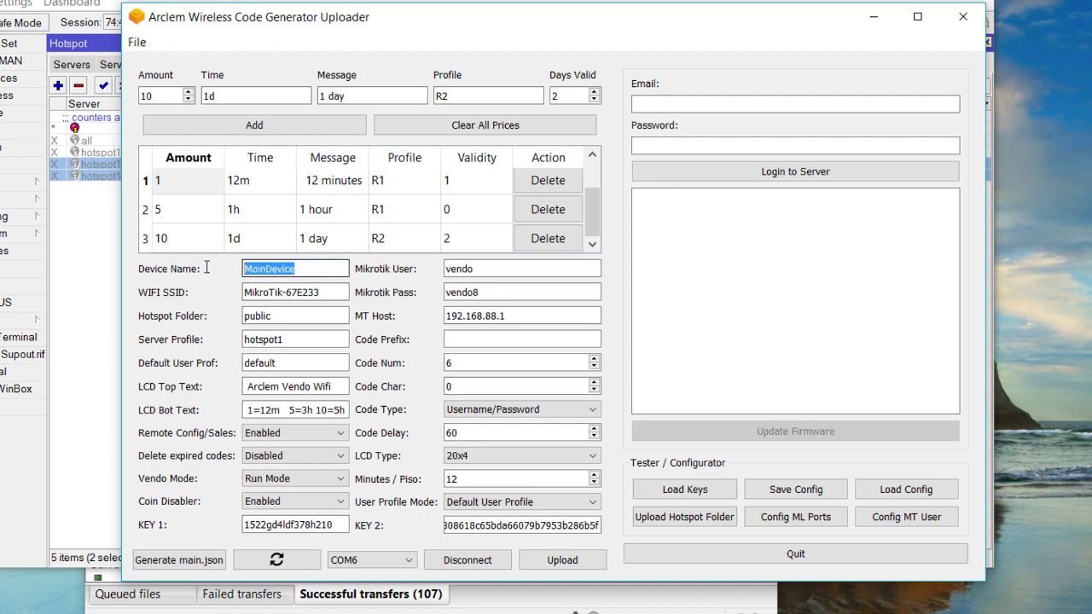
pyautogui.click(311, 270)
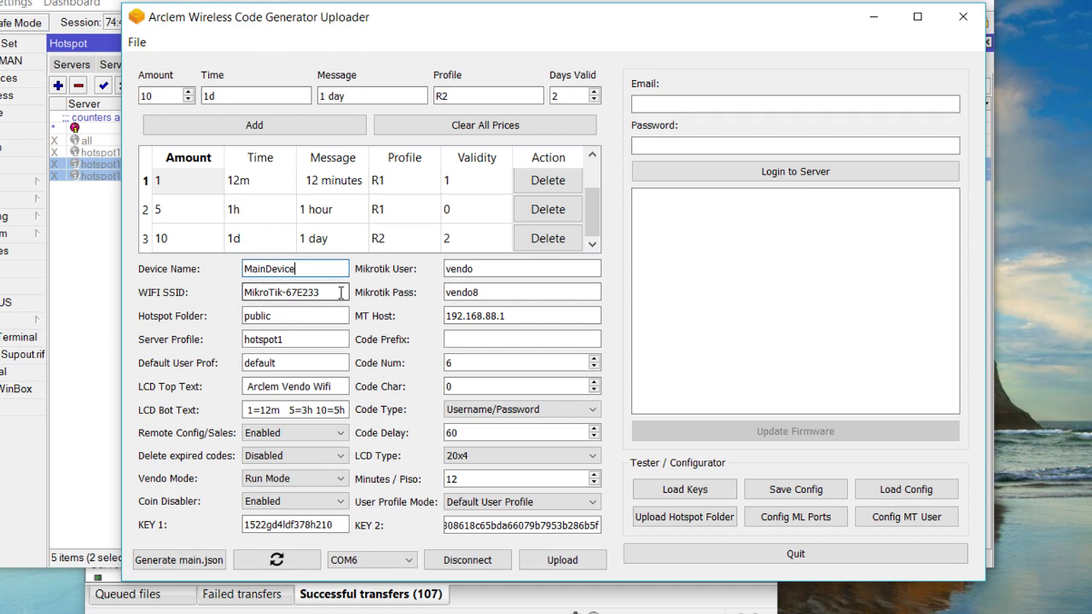
pyautogui.moveTo(339, 293); pyautogui.dragTo(242, 292)
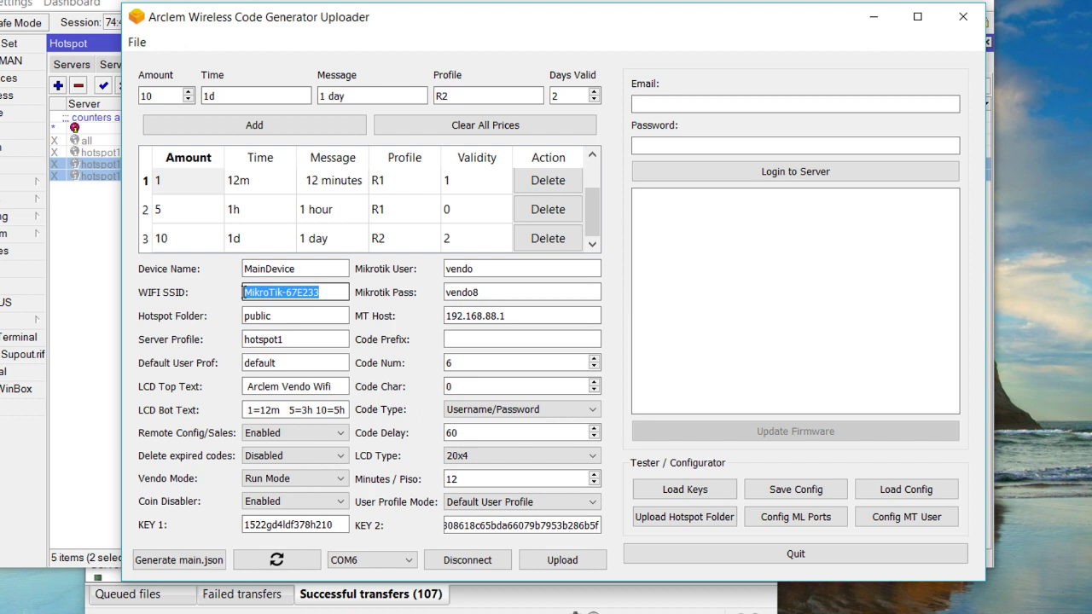
pyautogui.doubleClick(462, 269)
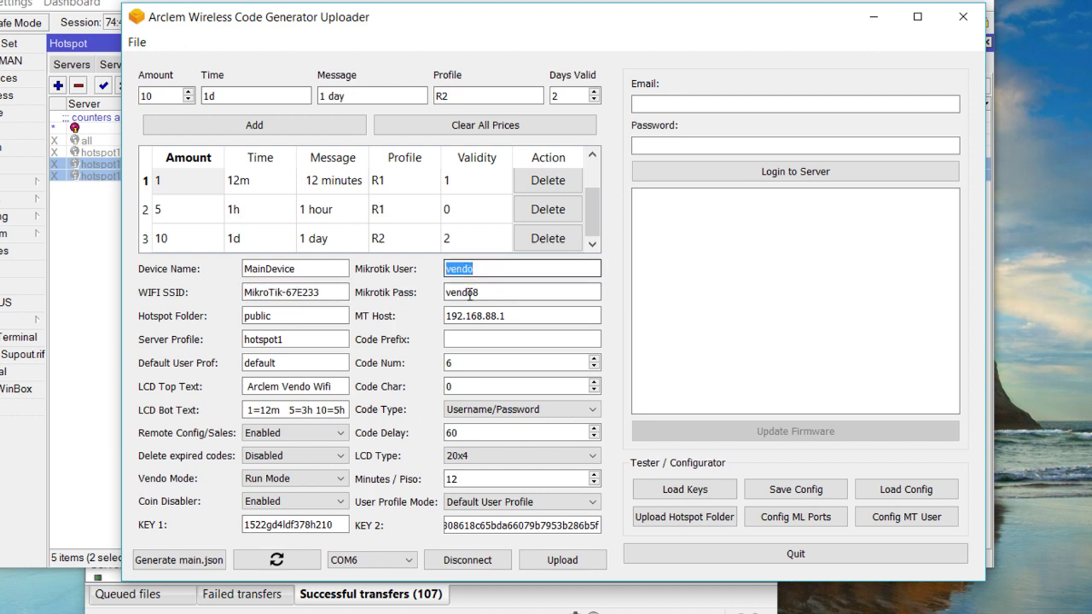
pyautogui.doubleClick(468, 293)
pyautogui.doubleClick(461, 270)
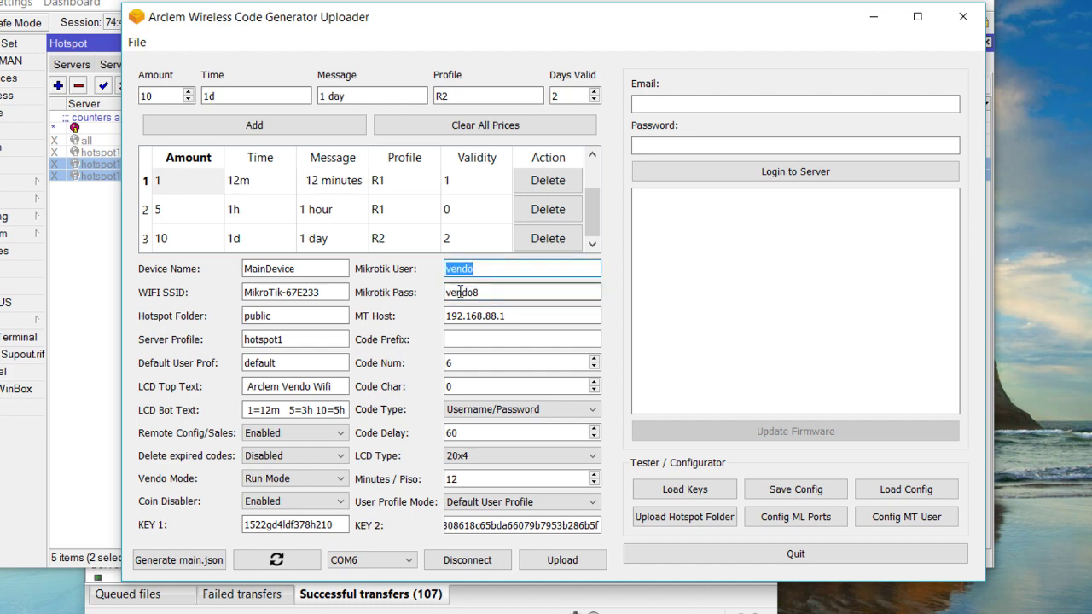
pyautogui.doubleClick(468, 293)
pyautogui.doubleClick(459, 269)
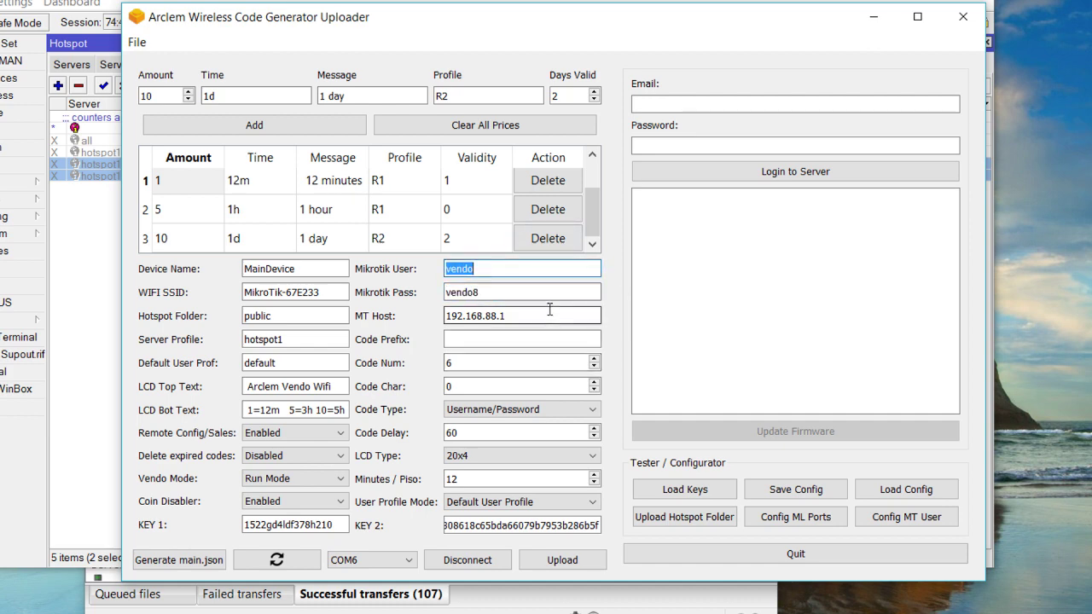
pyautogui.doubleClick(461, 292)
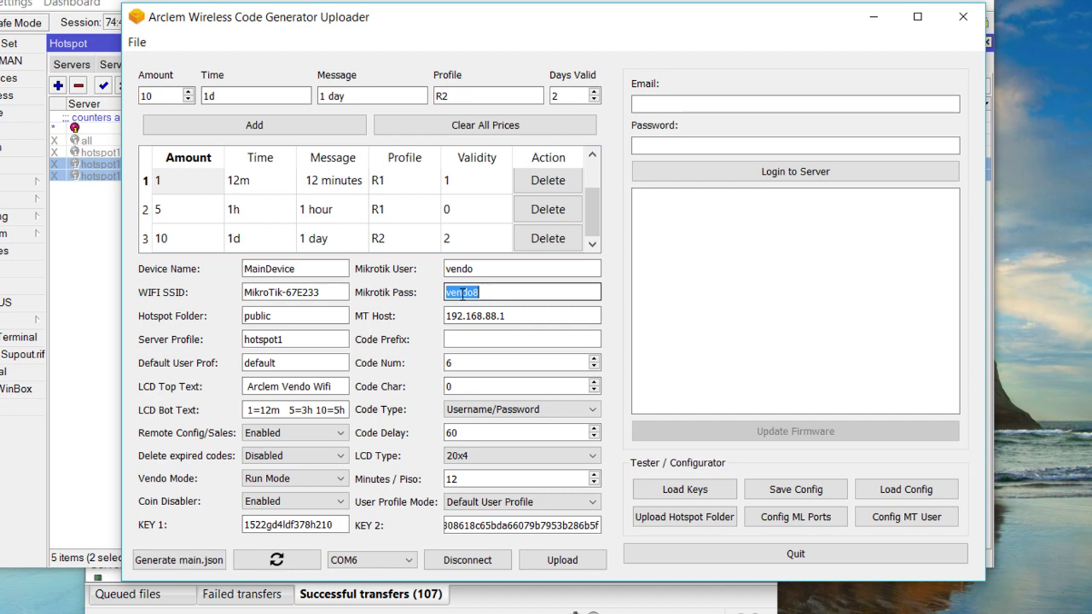
pyautogui.doubleClick(472, 269)
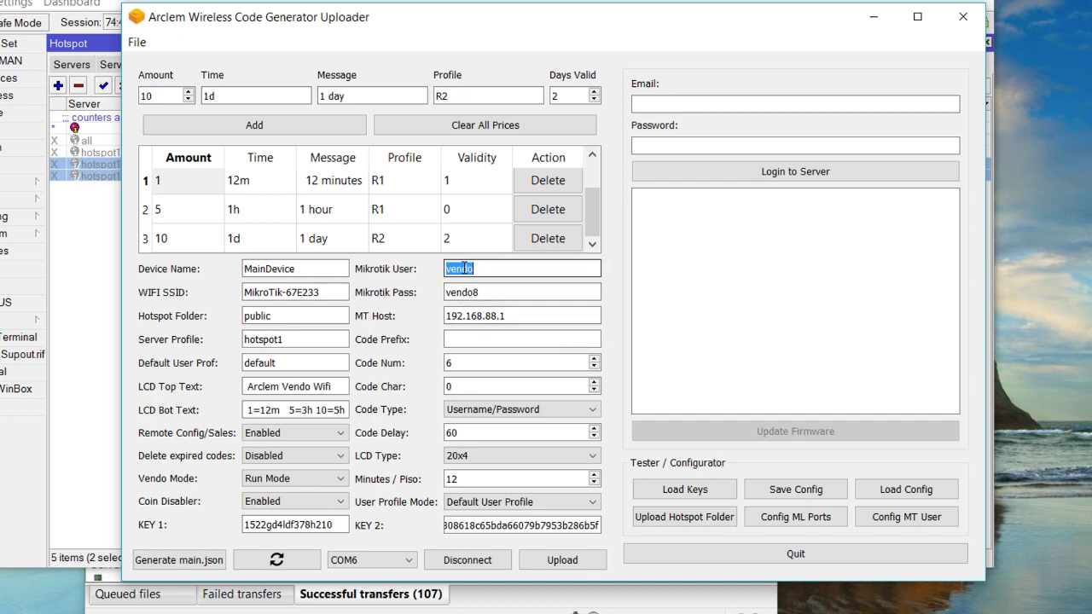
pyautogui.doubleClick(460, 292)
pyautogui.doubleClick(461, 269)
pyautogui.doubleClick(465, 292)
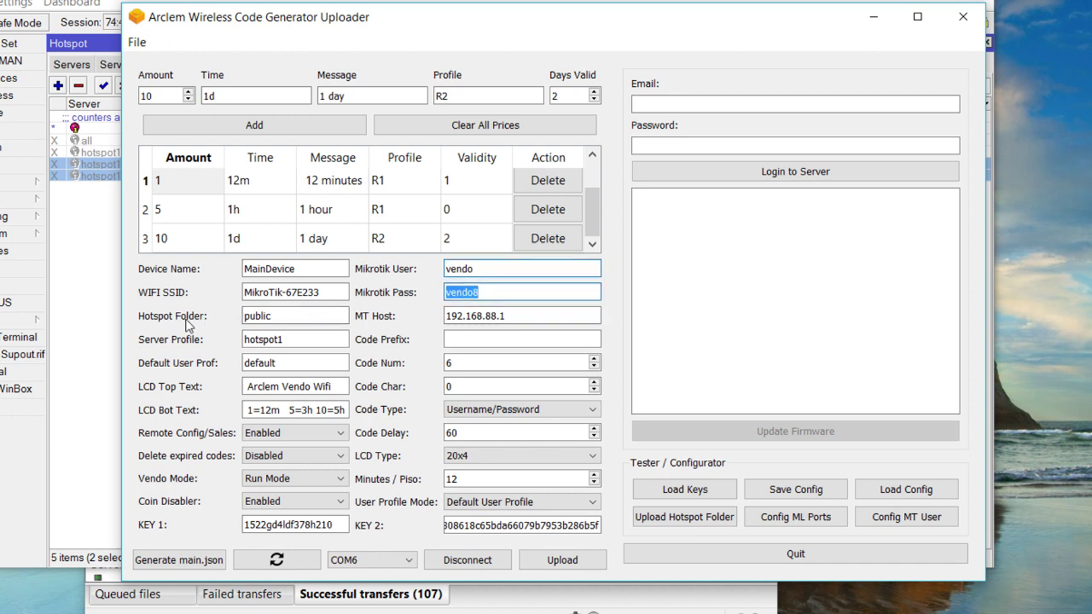
pyautogui.click(256, 316)
pyautogui.doubleClick(248, 316)
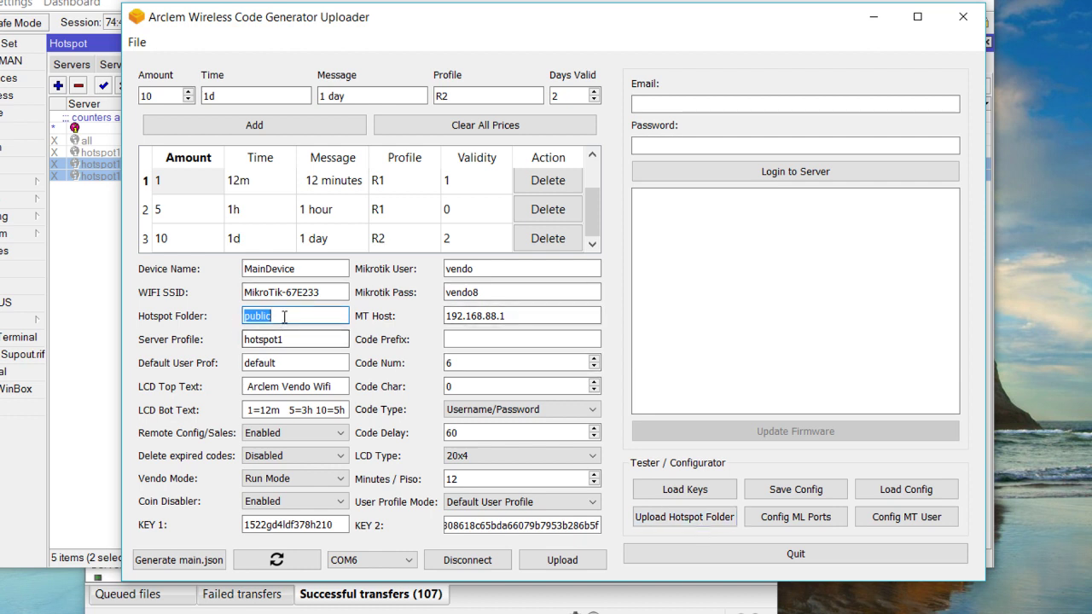
pyautogui.click(257, 317)
pyautogui.moveTo(293, 317); pyautogui.dragTo(244, 318)
pyautogui.click(284, 317)
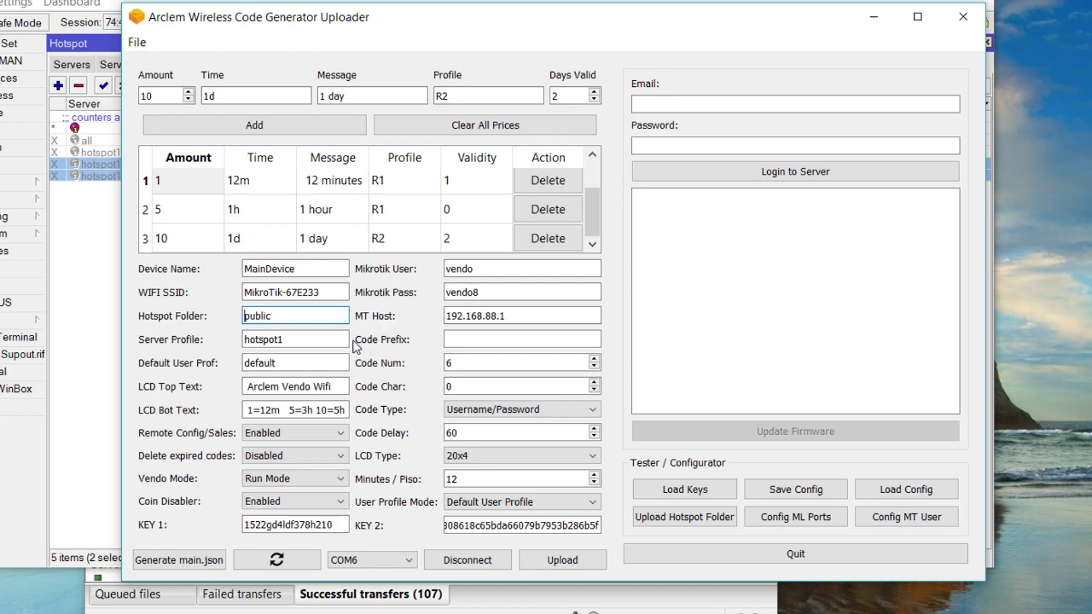
pyautogui.write('fa')
pyautogui.press('BackSpace')
pyautogui.write('lah/')
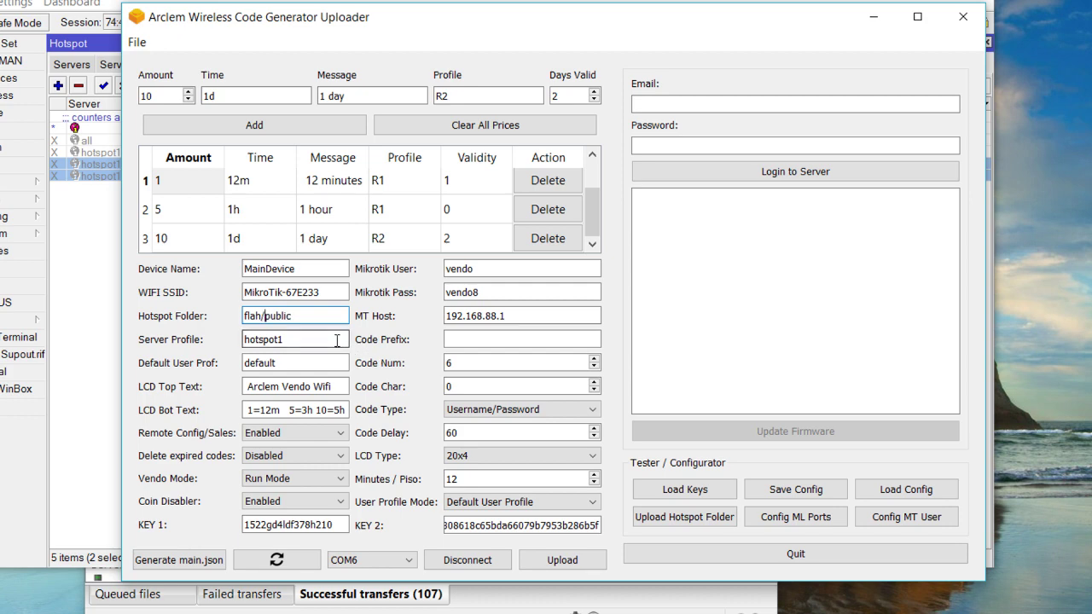
pyautogui.press('BackSpace')
pyautogui.press('BackSpace')
pyautogui.press('BackSpace')
pyautogui.press('BackSpace')
pyautogui.press('BackSpace')
pyautogui.click(483, 316)
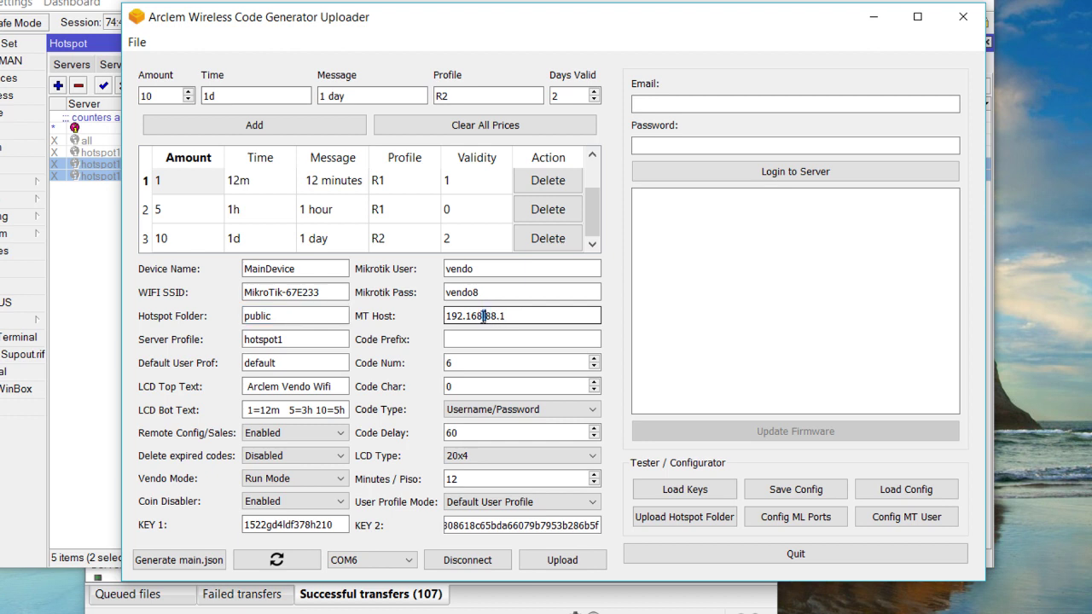
pyautogui.doubleClick(269, 339)
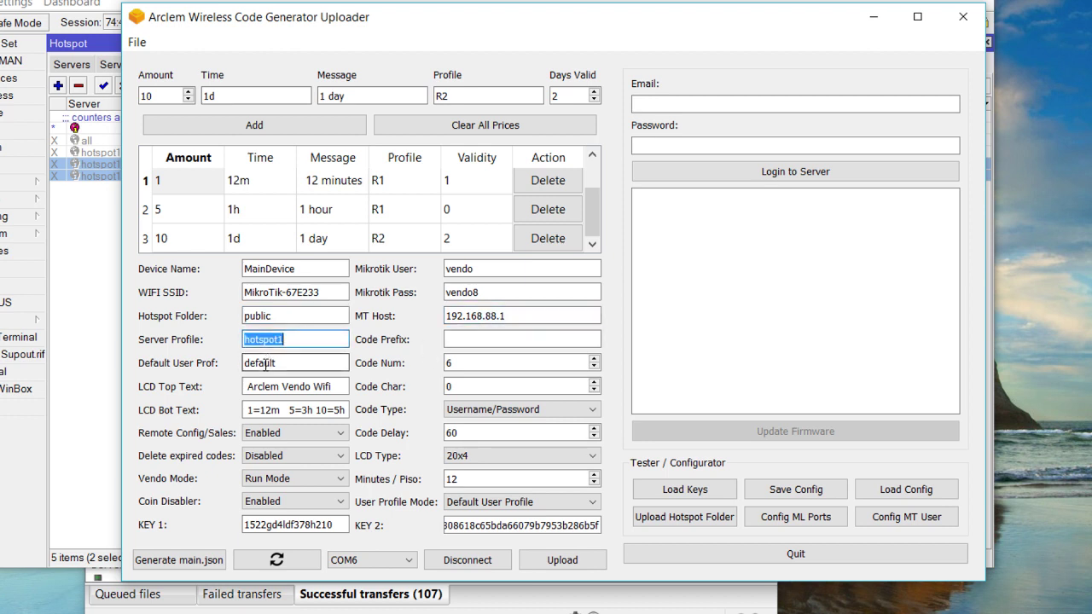
pyautogui.doubleClick(265, 364)
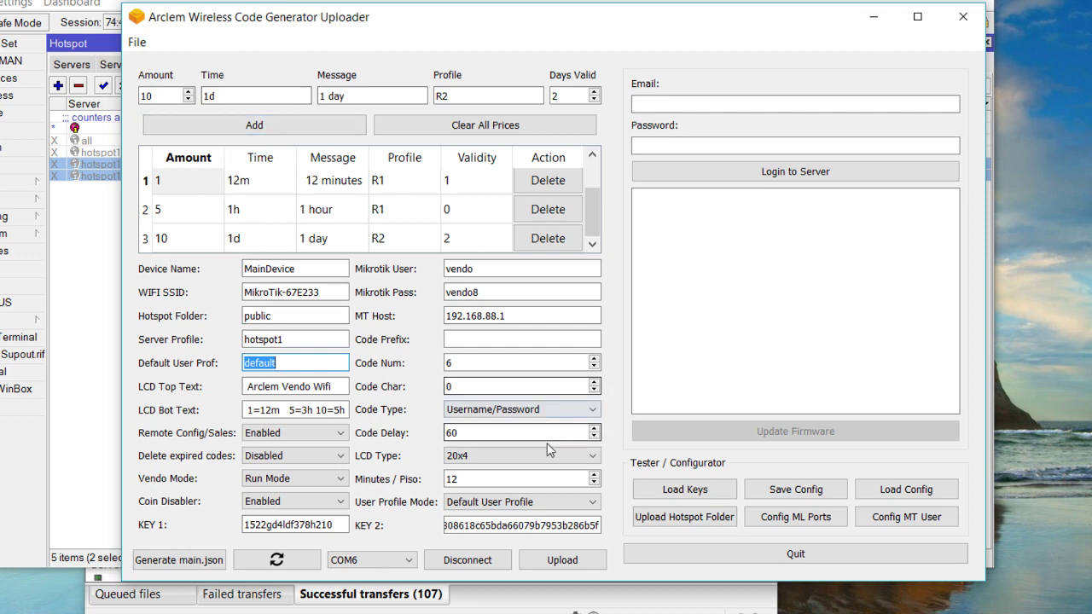
pyautogui.click(563, 502)
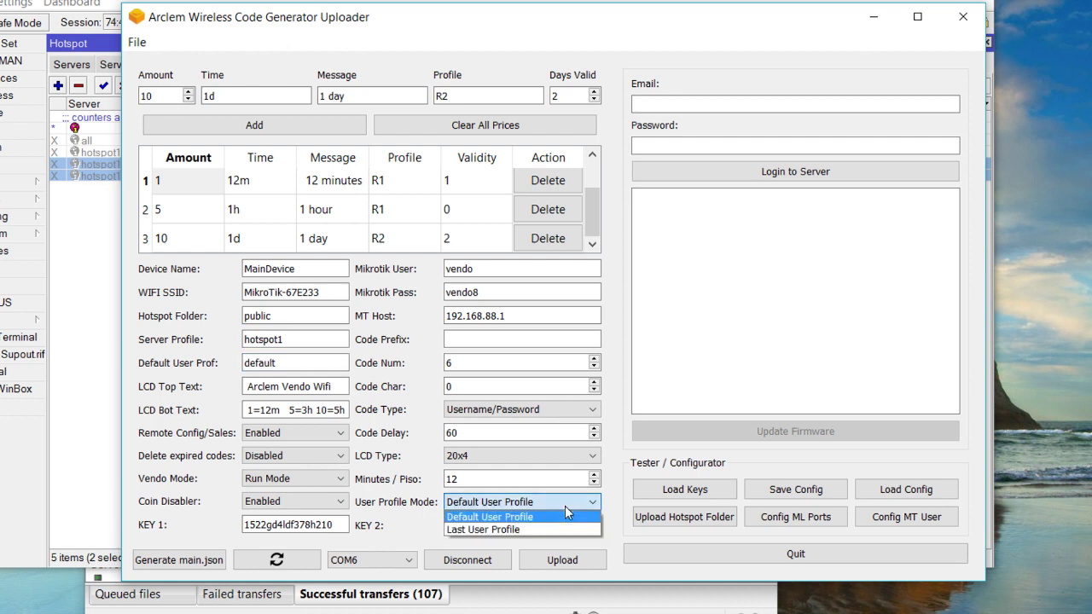
pyautogui.click(483, 520)
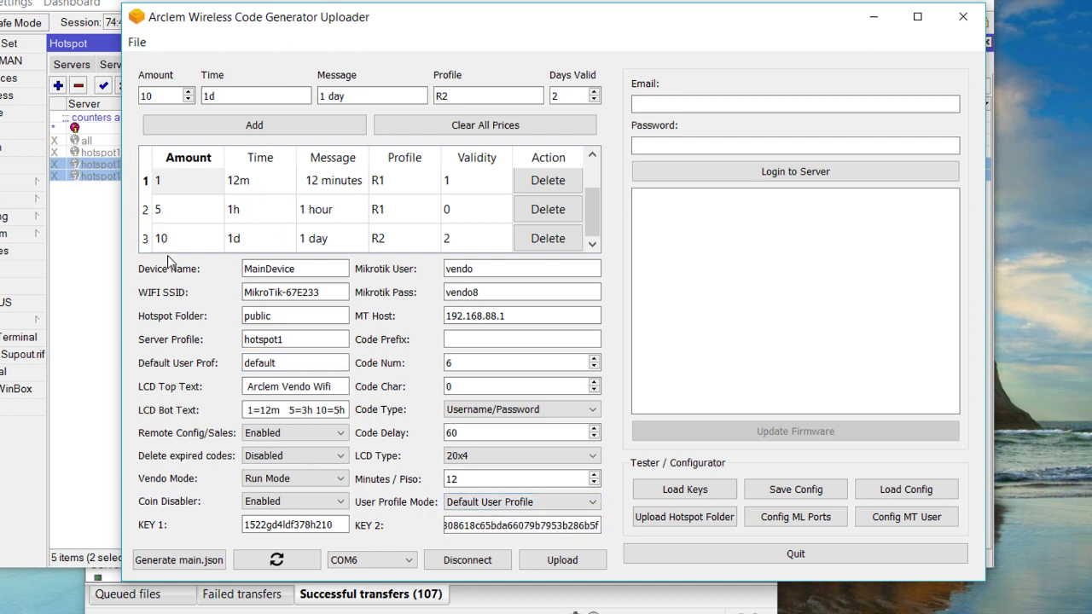
pyautogui.doubleClick(261, 364)
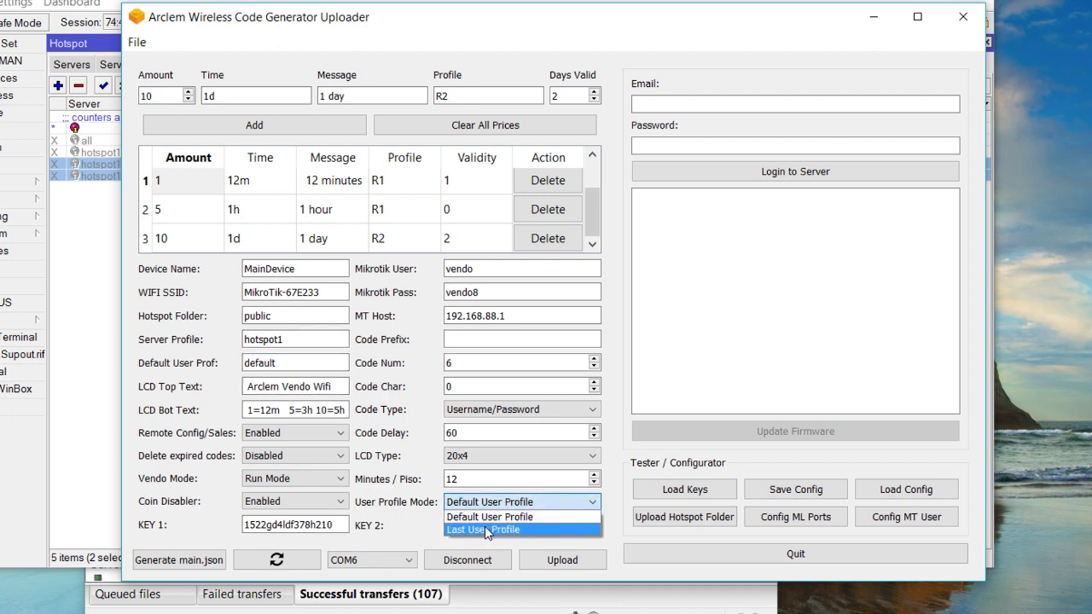
pyautogui.click(483, 530)
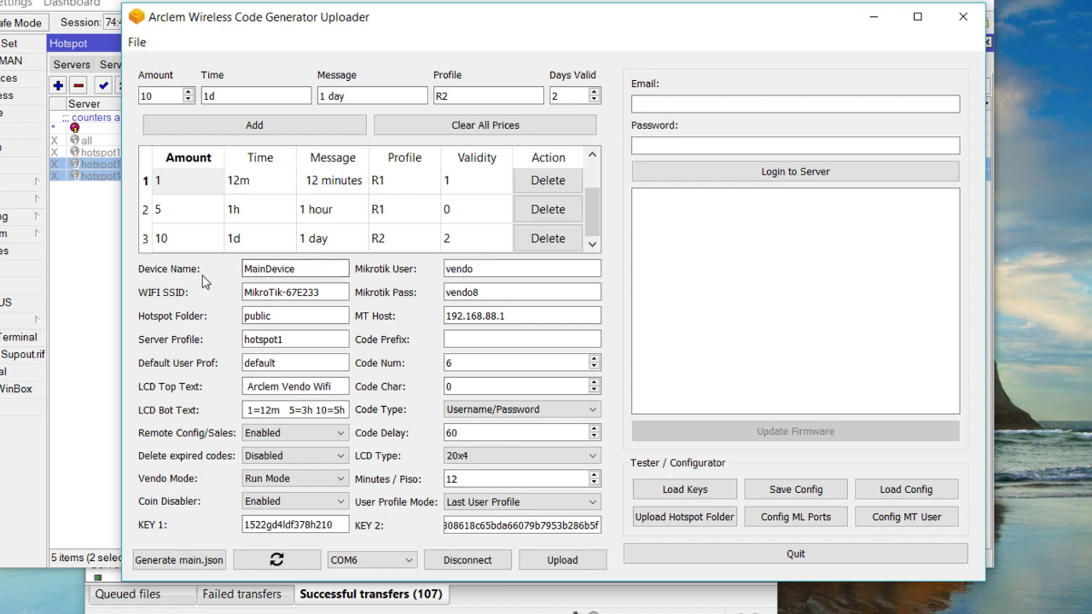
pyautogui.click(163, 211)
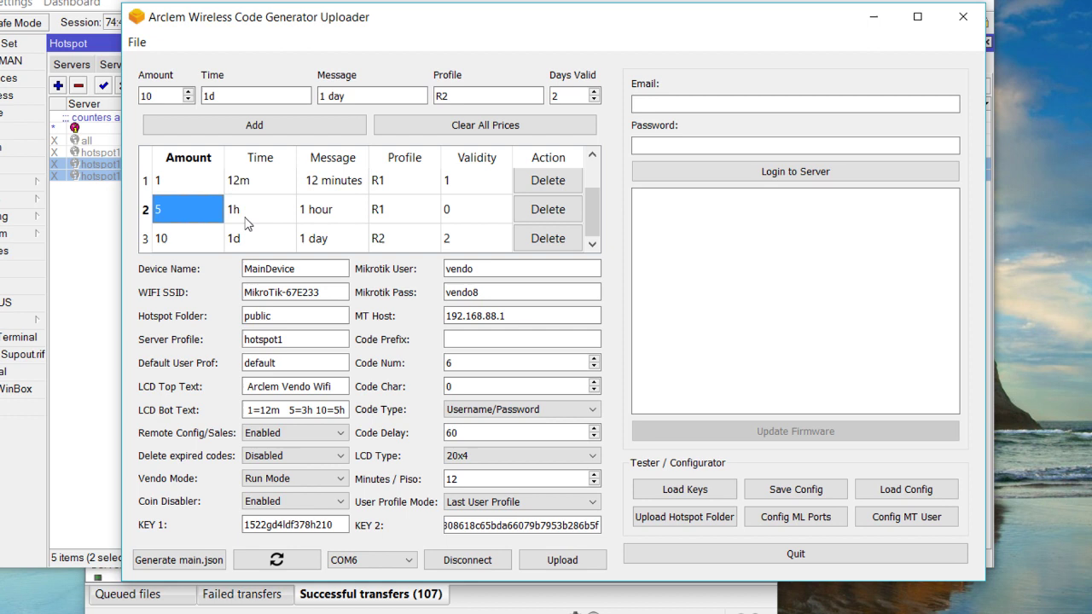
pyautogui.click(395, 220)
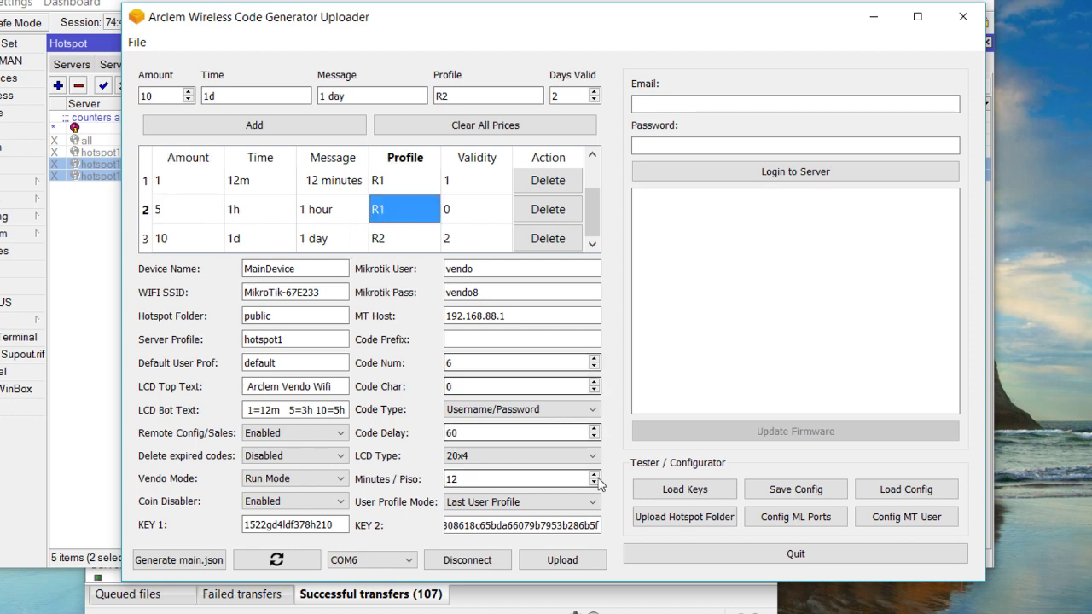
pyautogui.click(579, 503)
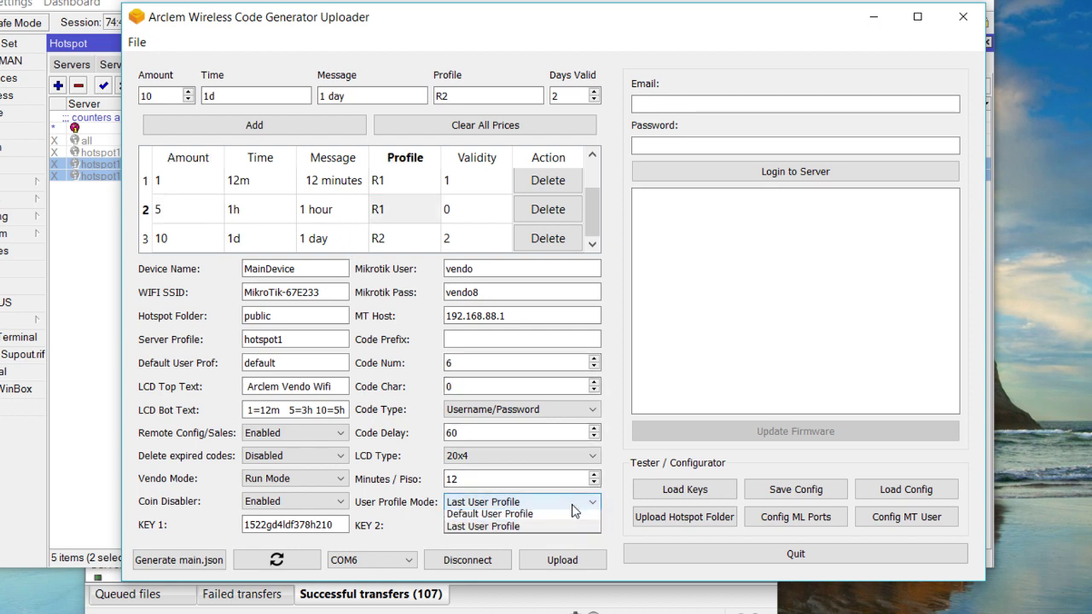
pyautogui.click(527, 518)
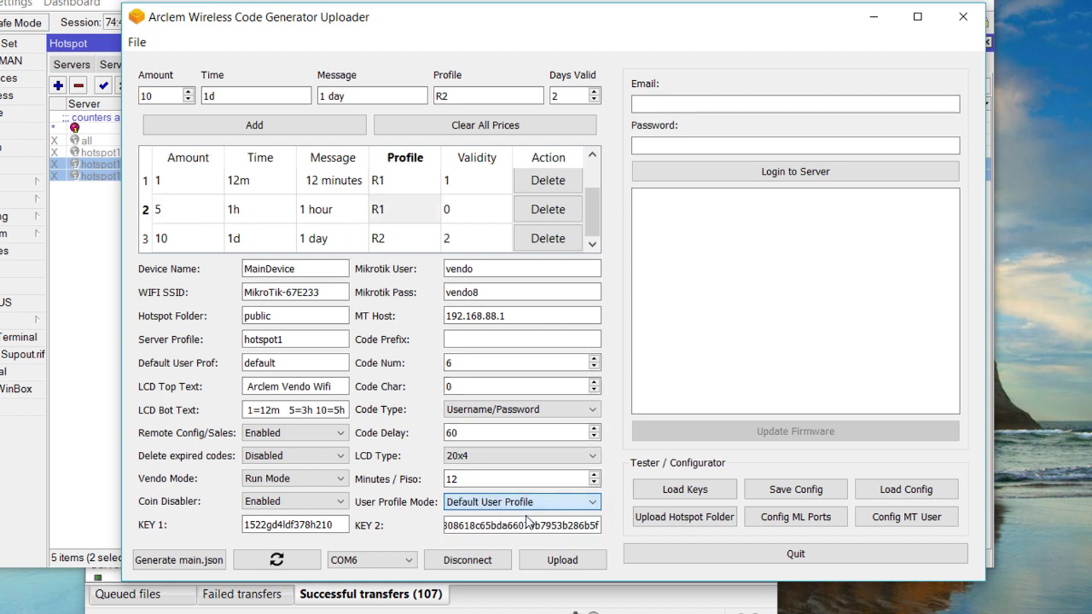
pyautogui.click(275, 386)
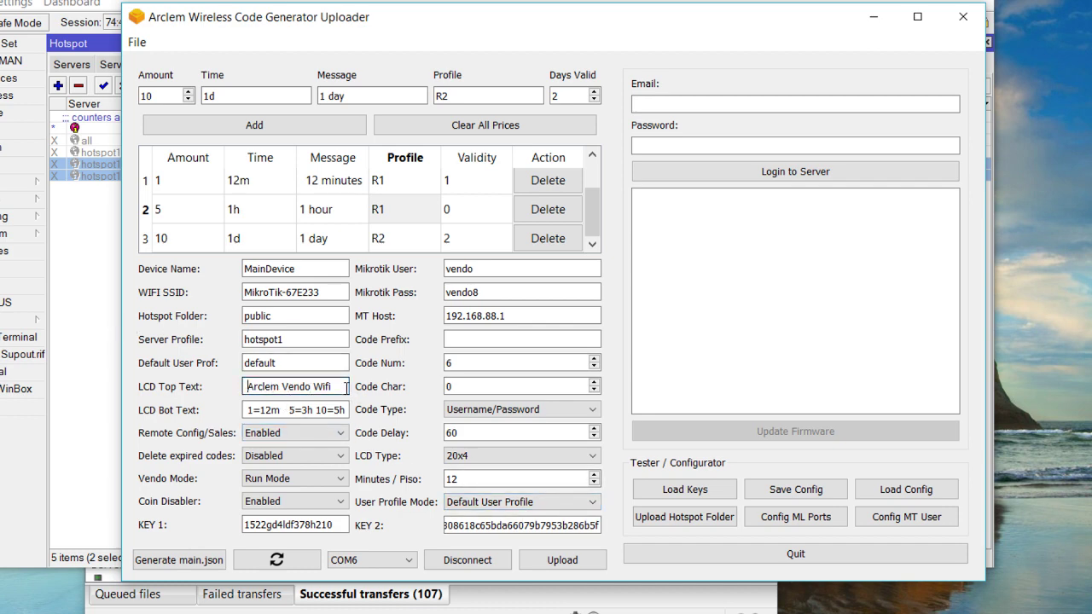
# Select the word 'Wifi' in the LCD top text 'Arclem Vendo Wifi'
pyautogui.moveTo(345, 388); pyautogui.dragTo(198, 384)
pyautogui.click(329, 408)
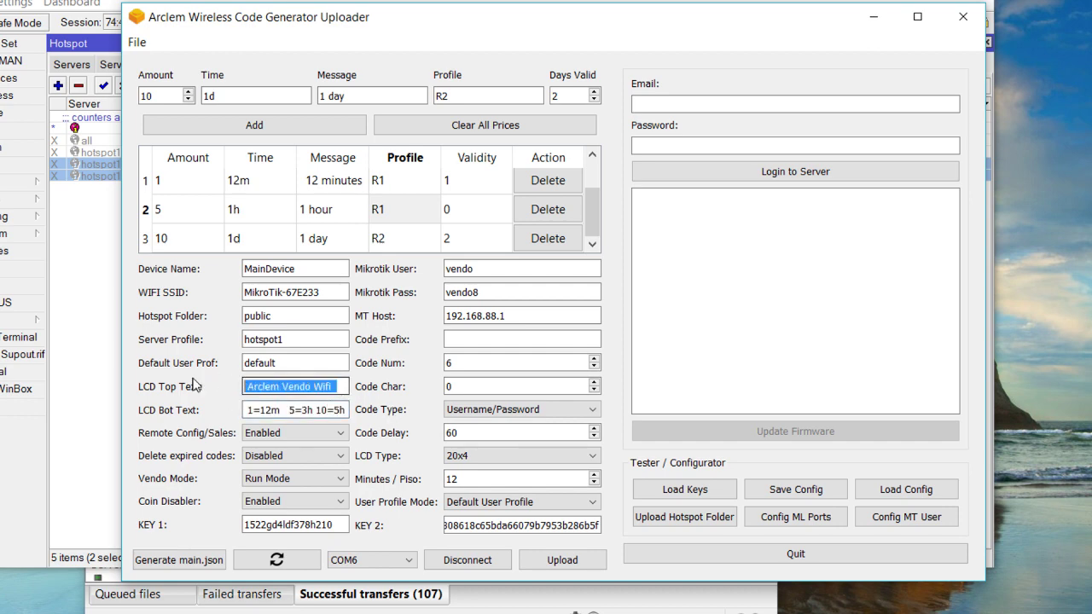
pyautogui.moveTo(342, 387); pyautogui.dragTo(313, 387)
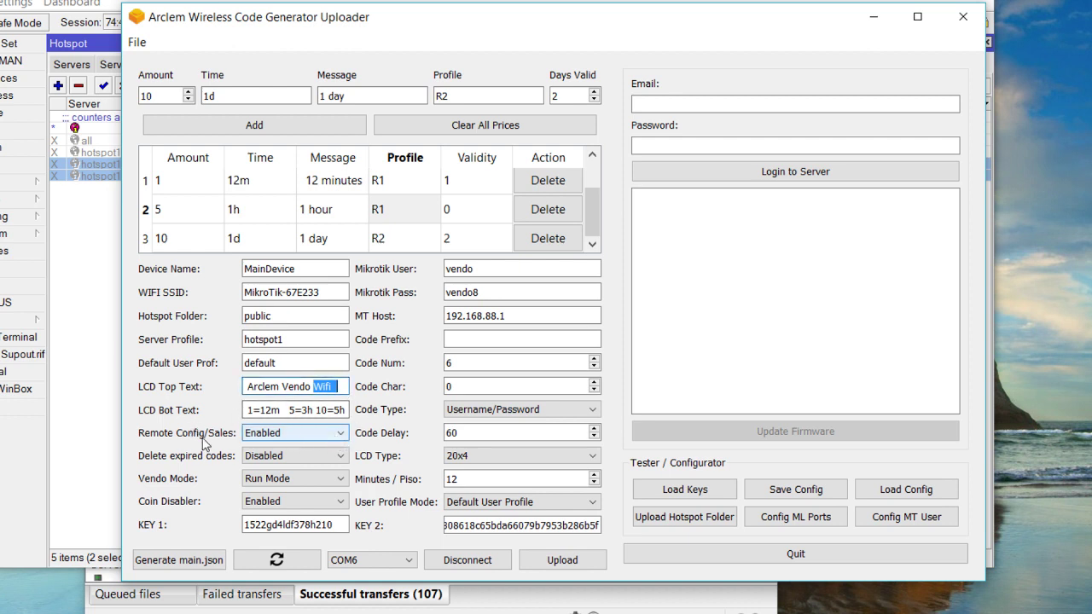
# Keep Remote Config/Sales Enabled and Delete expired codes Disabled; set Vendo Mode to Config Mode
pyautogui.click(329, 441)
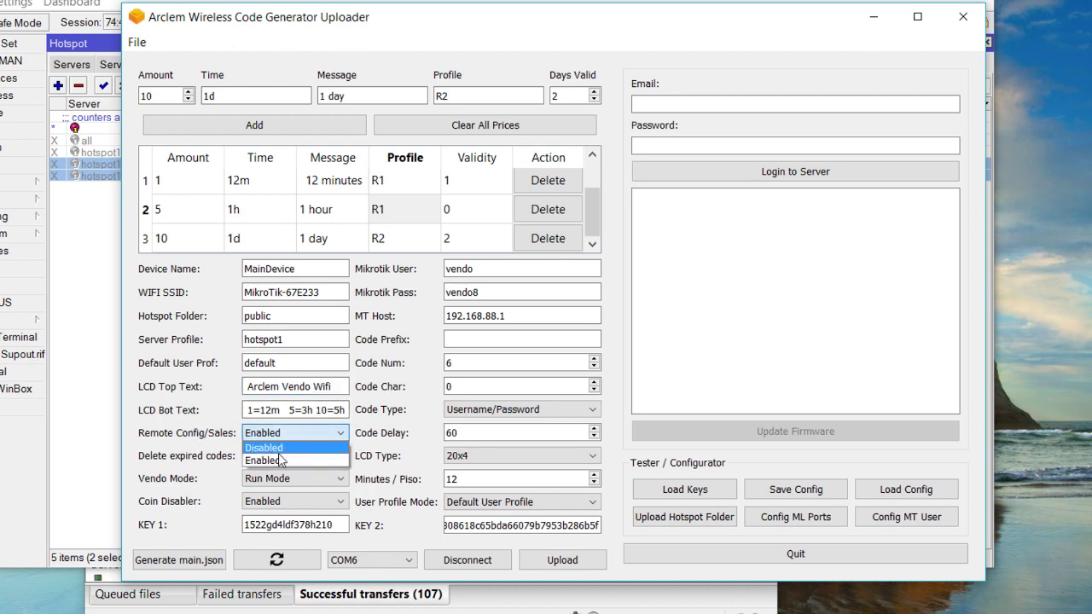
pyautogui.click(281, 446)
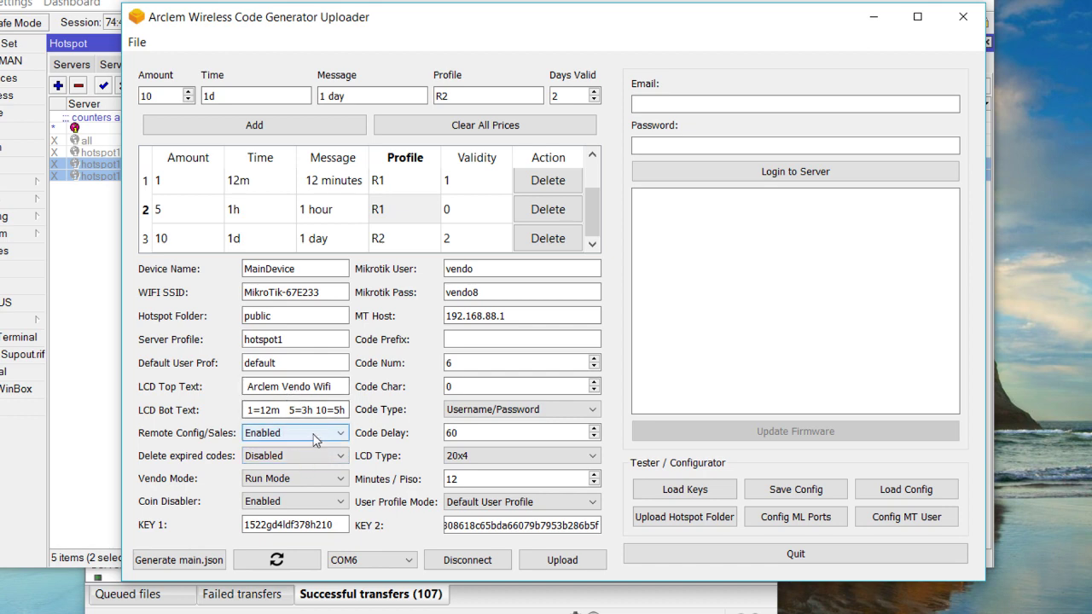
pyautogui.click(290, 456)
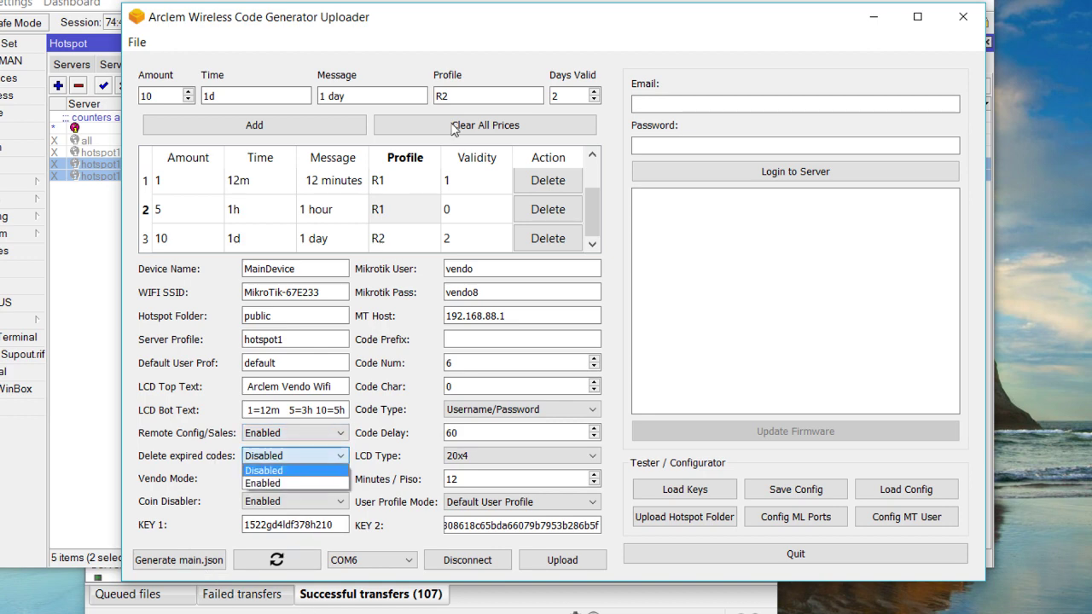
pyautogui.click(282, 439)
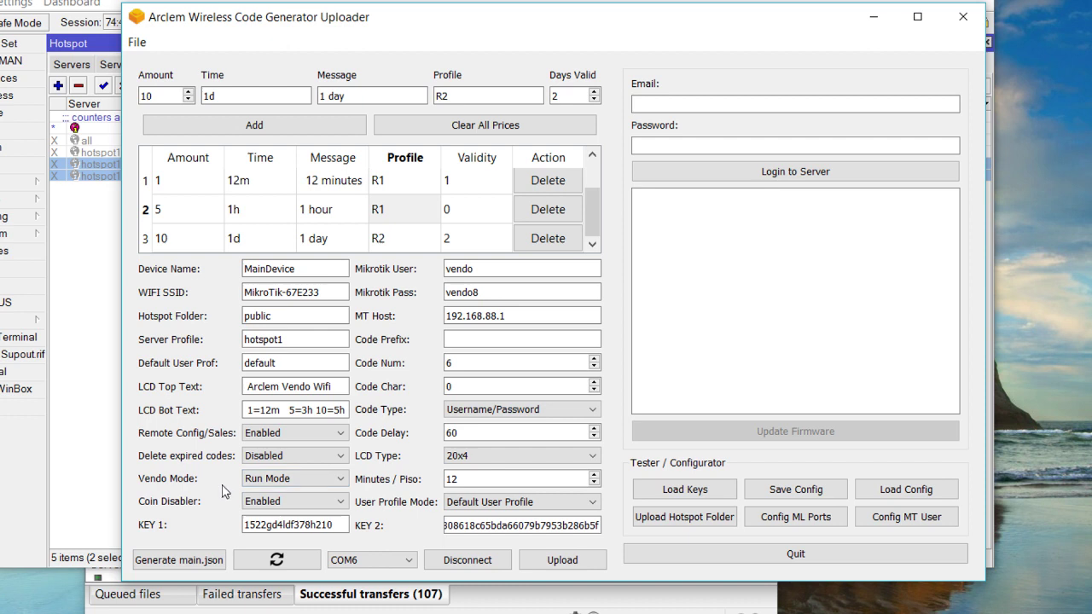
pyautogui.click(298, 479)
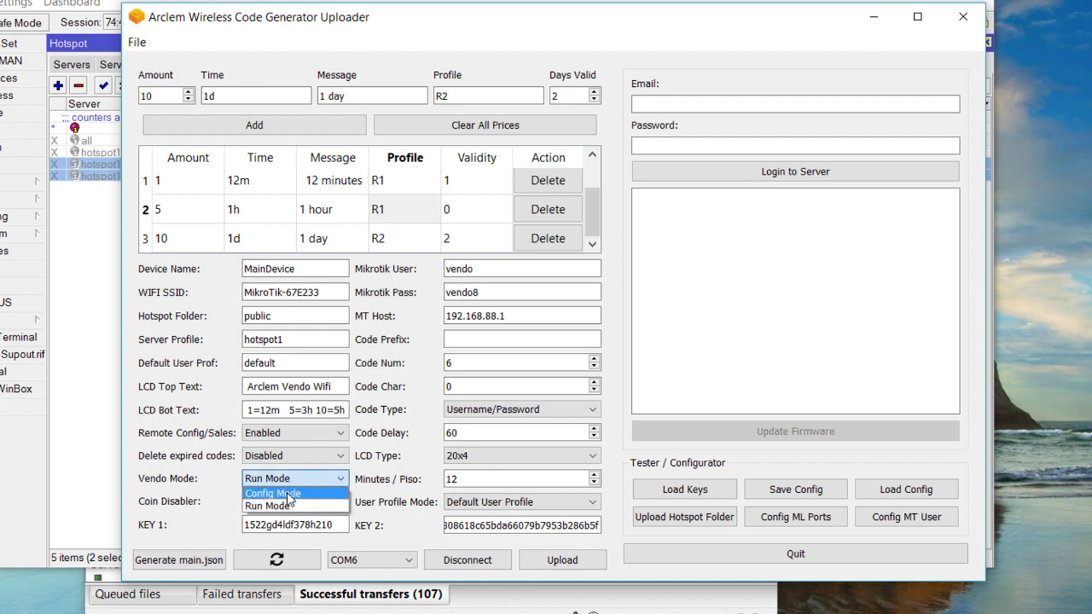
pyautogui.click(288, 495)
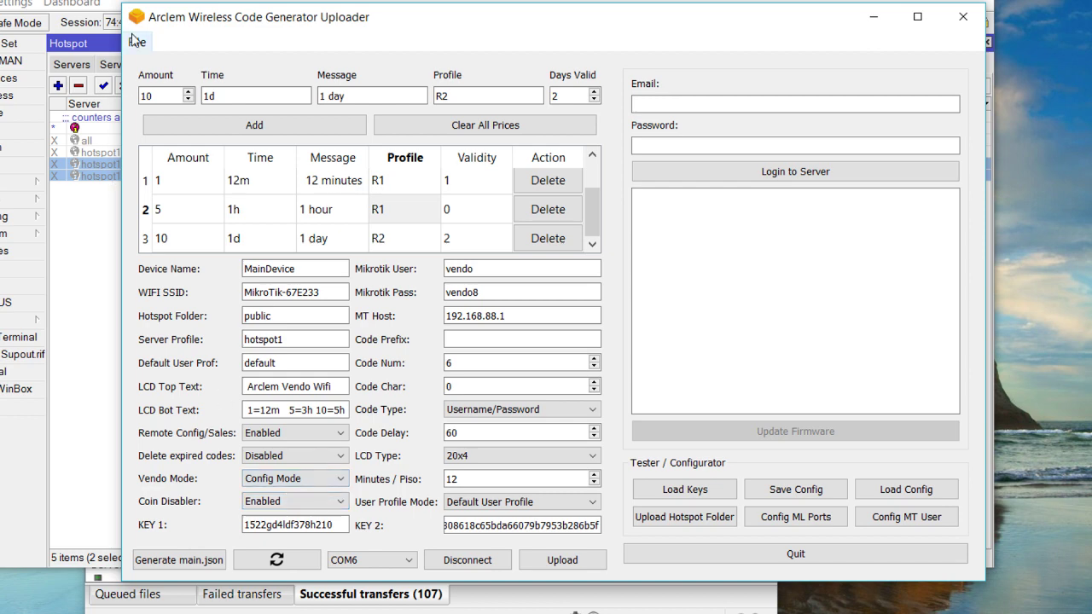
# Open the device console terminal from the File menu, then close it
pyautogui.click(137, 43)
pyautogui.click(160, 64)
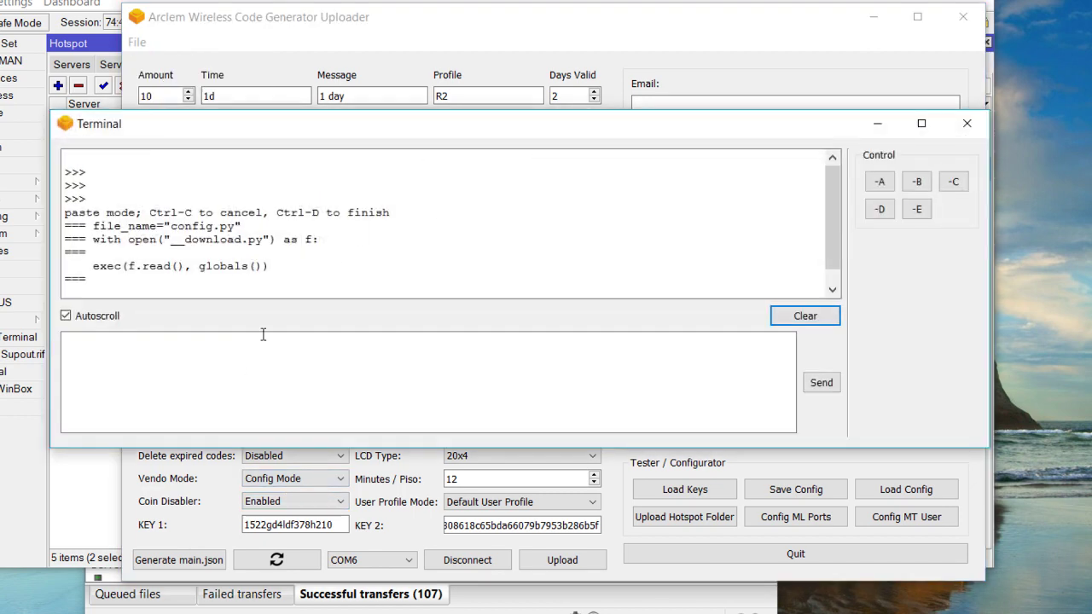
pyautogui.click(967, 122)
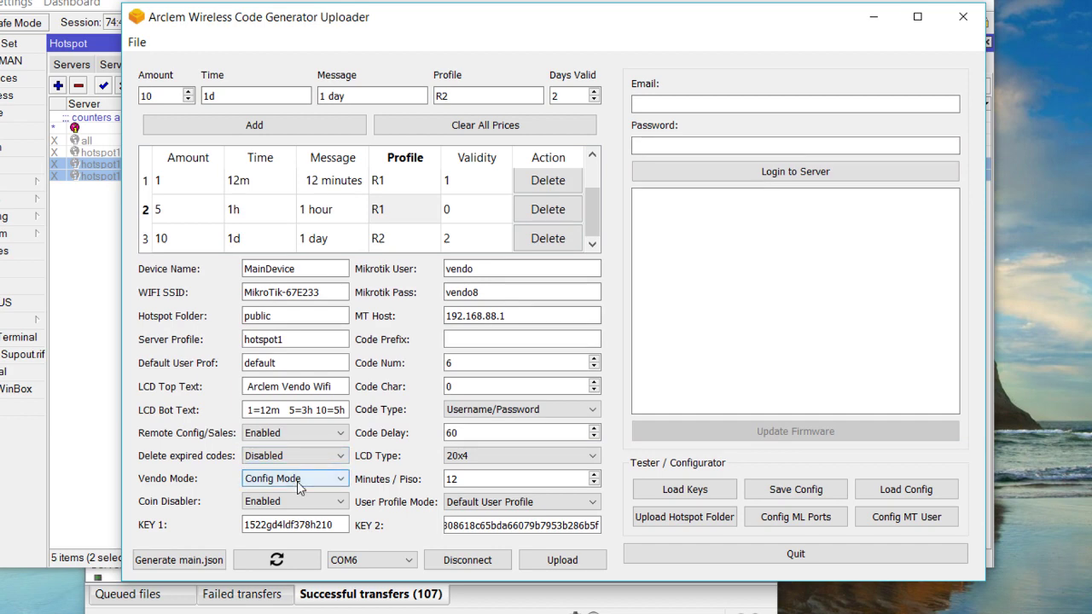
# Set Vendo Mode back to Run Mode with Coin Disabler kept Enabled
pyautogui.click(298, 483)
pyautogui.click(291, 505)
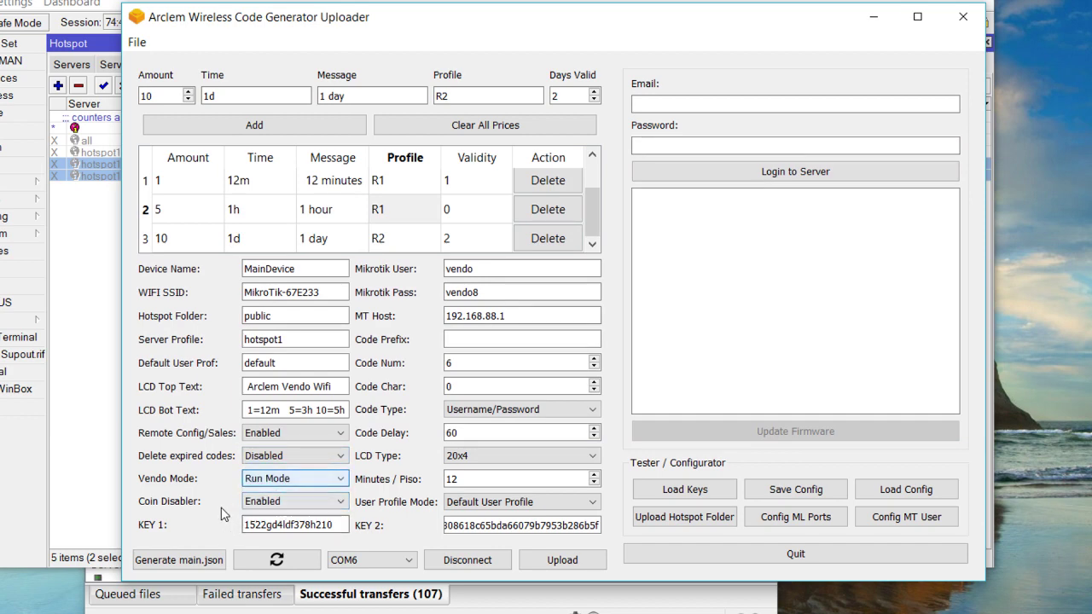
pyautogui.click(290, 502)
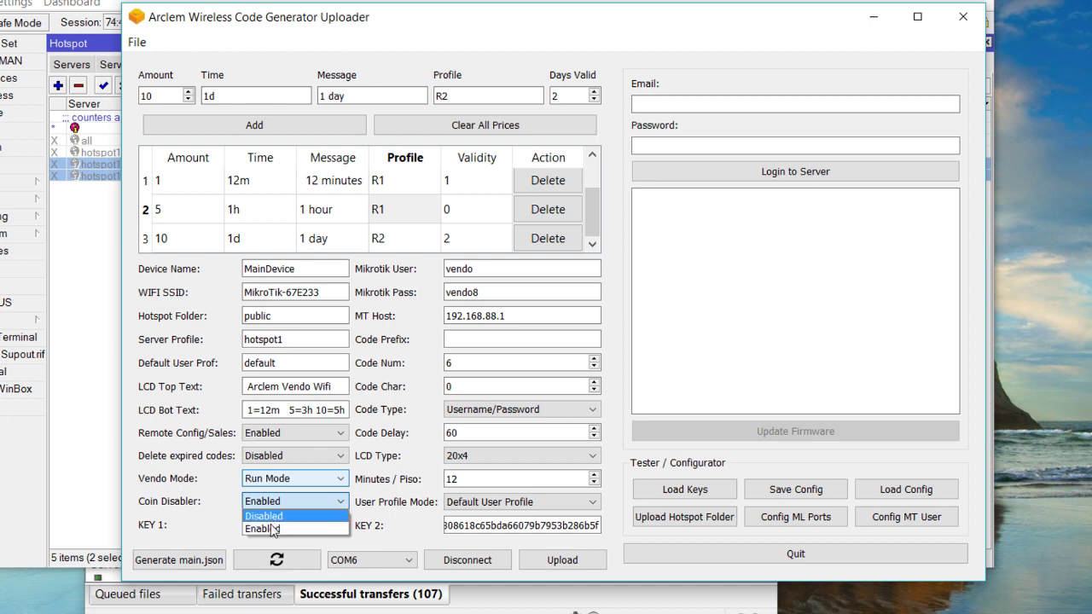
pyautogui.click(272, 529)
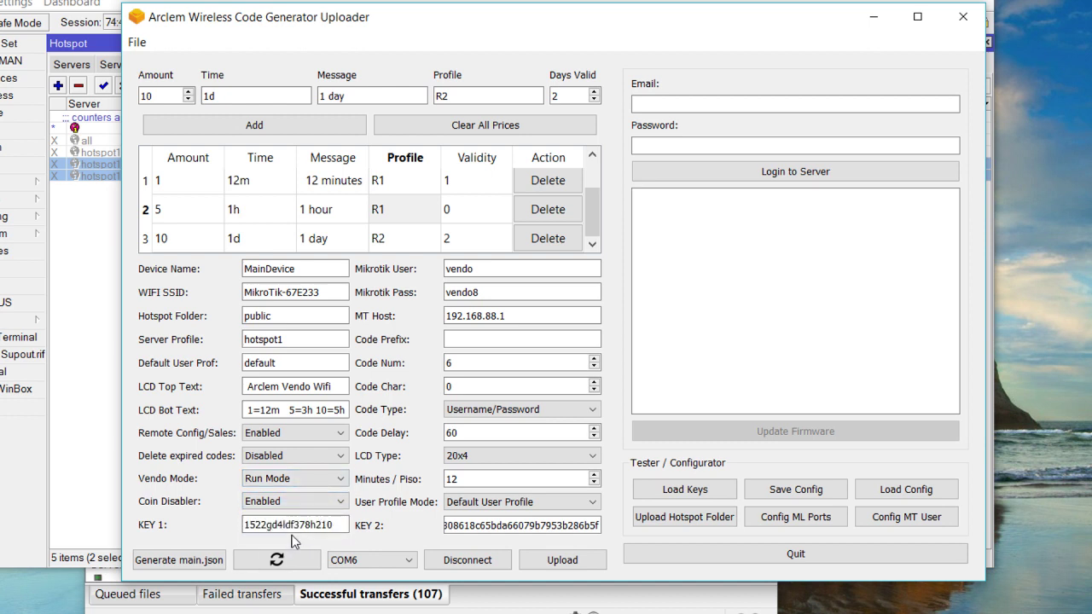
pyautogui.click(472, 338)
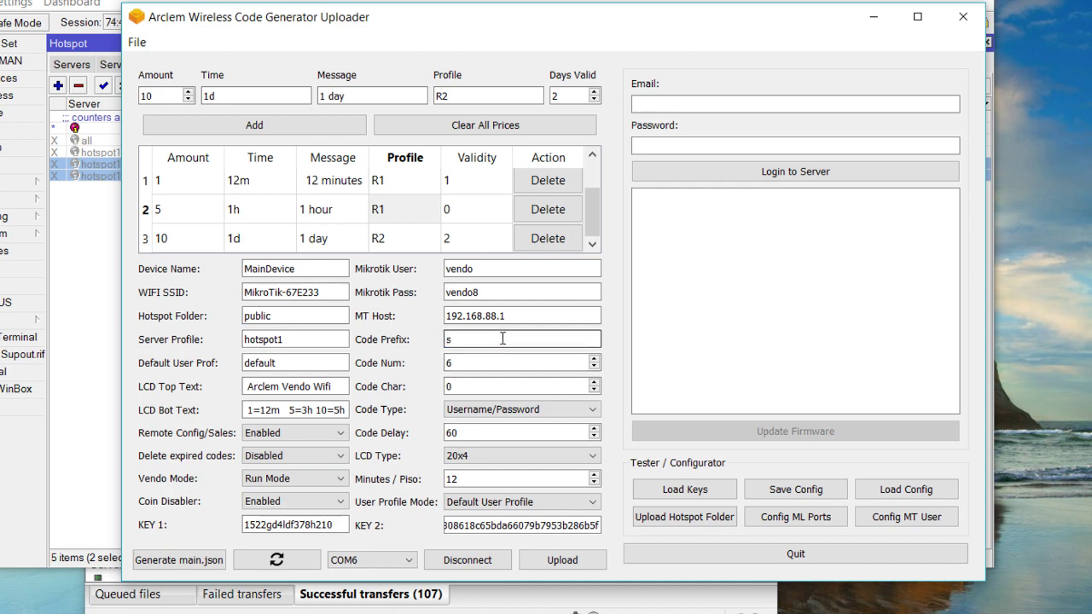
# Clear the 's' code prefix and set Code Type to Username/Password
pyautogui.doubleClick(502, 338)
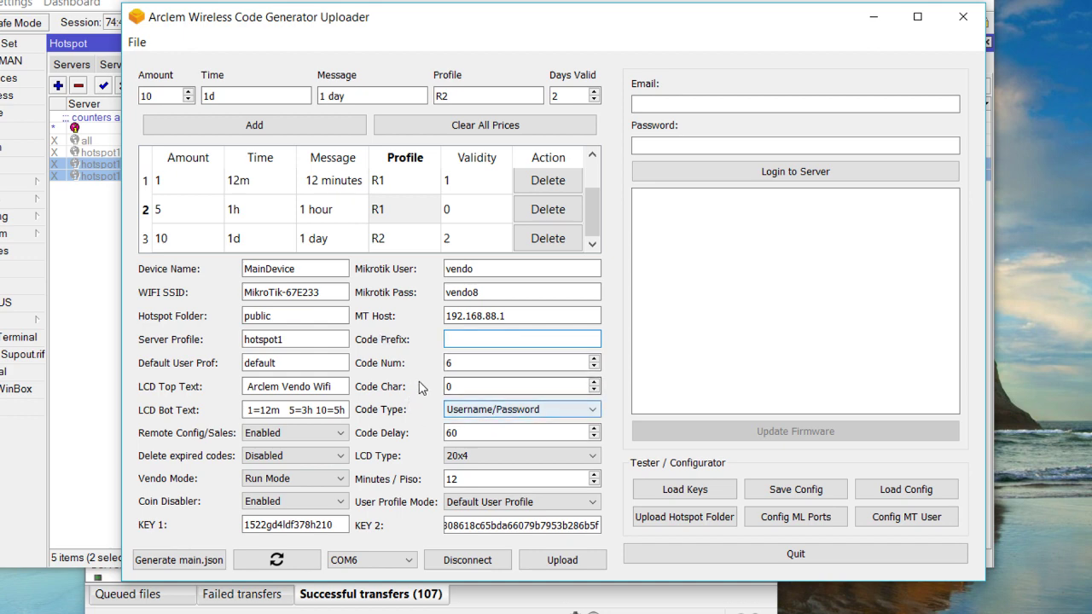
pyautogui.click(486, 410)
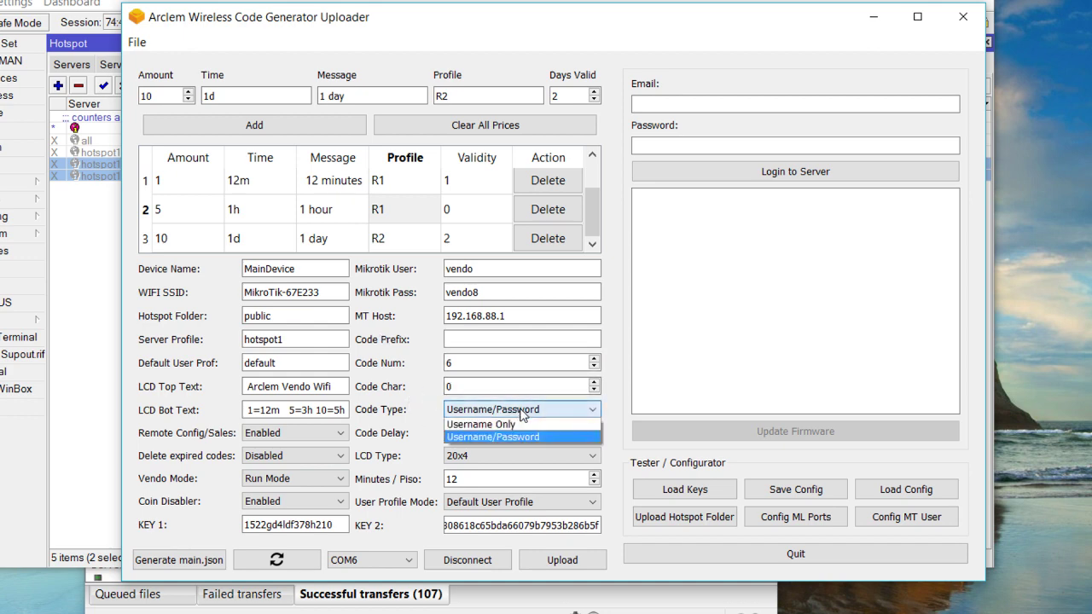
pyautogui.click(483, 436)
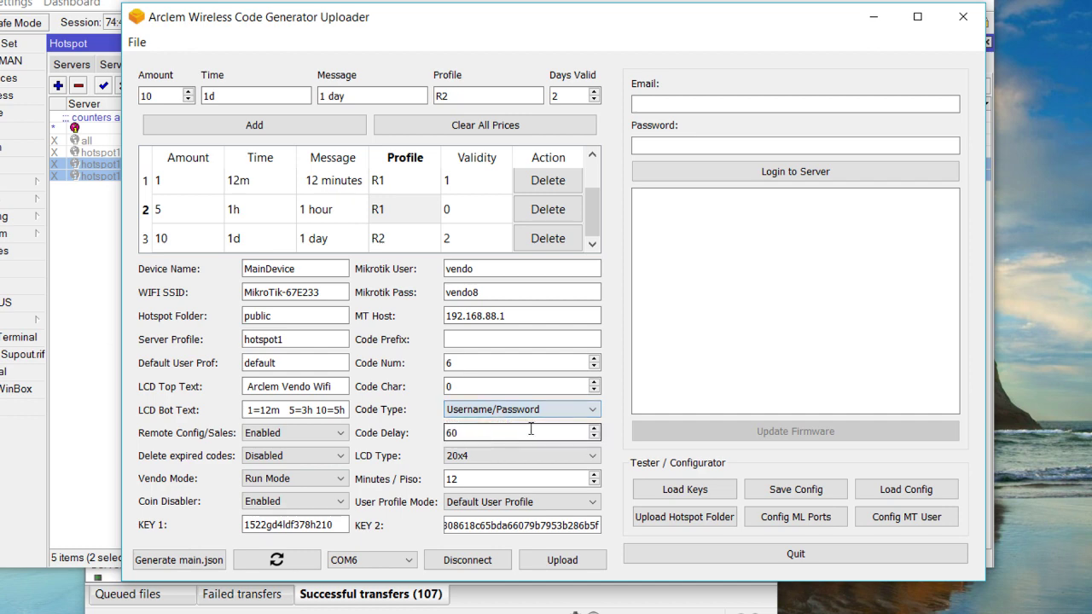
# Keep the LCD type at 20x4 and Minutes / Piso at 12
pyautogui.click(572, 456)
pyautogui.press('Escape')
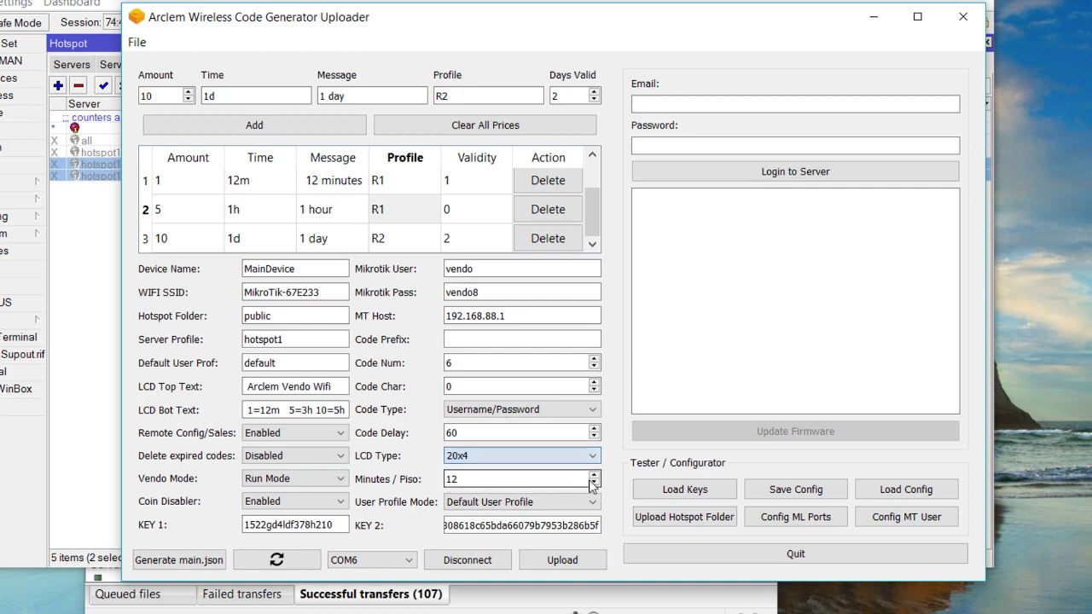
pyautogui.press('Tab')
pyautogui.click(484, 480)
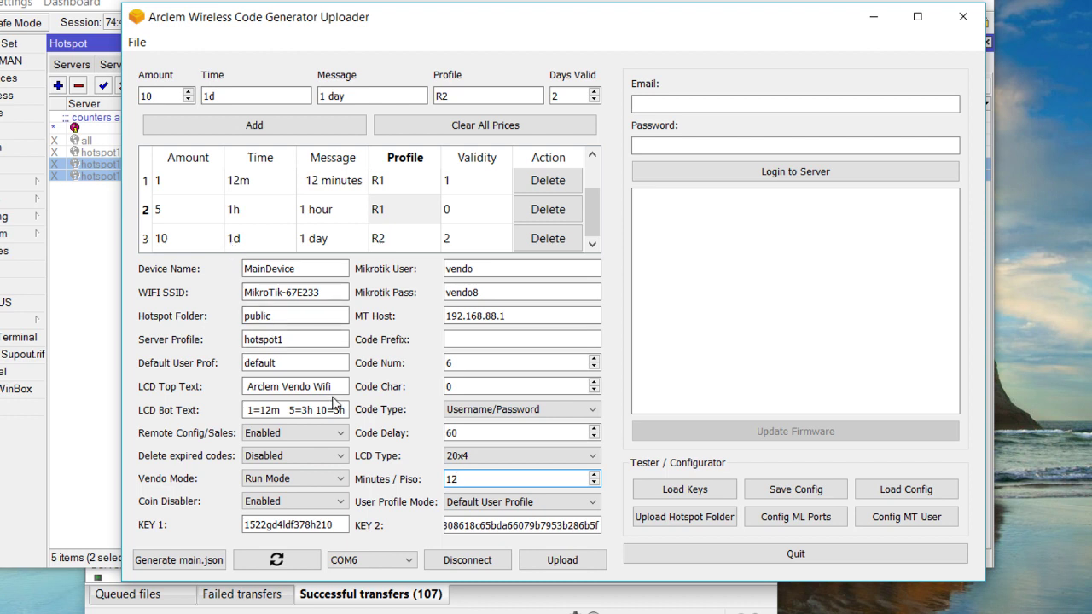
pyautogui.moveTo(497, 480); pyautogui.dragTo(397, 483)
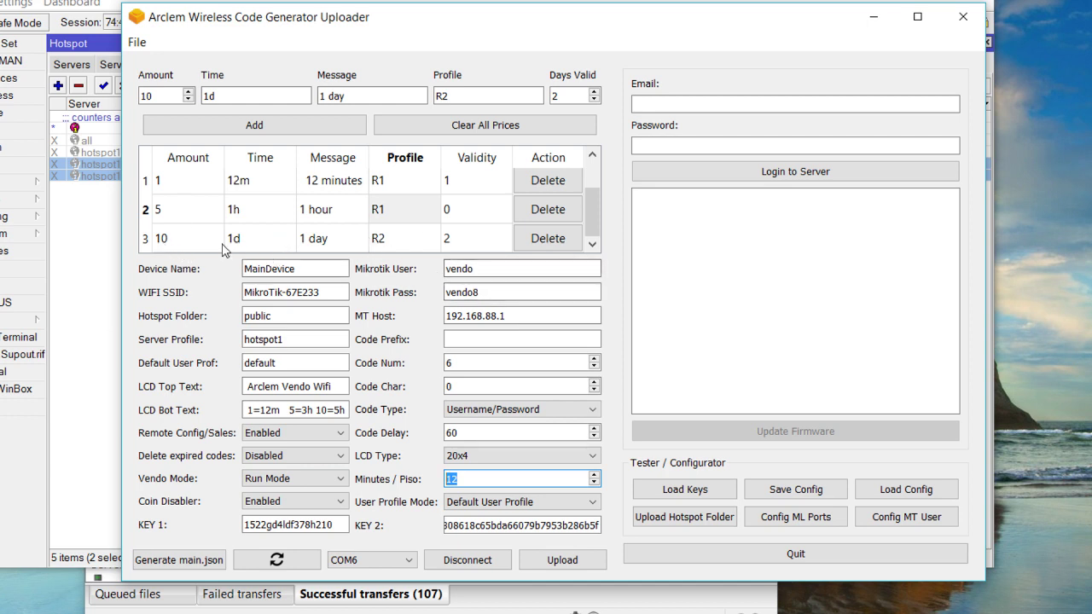
pyautogui.click(504, 480)
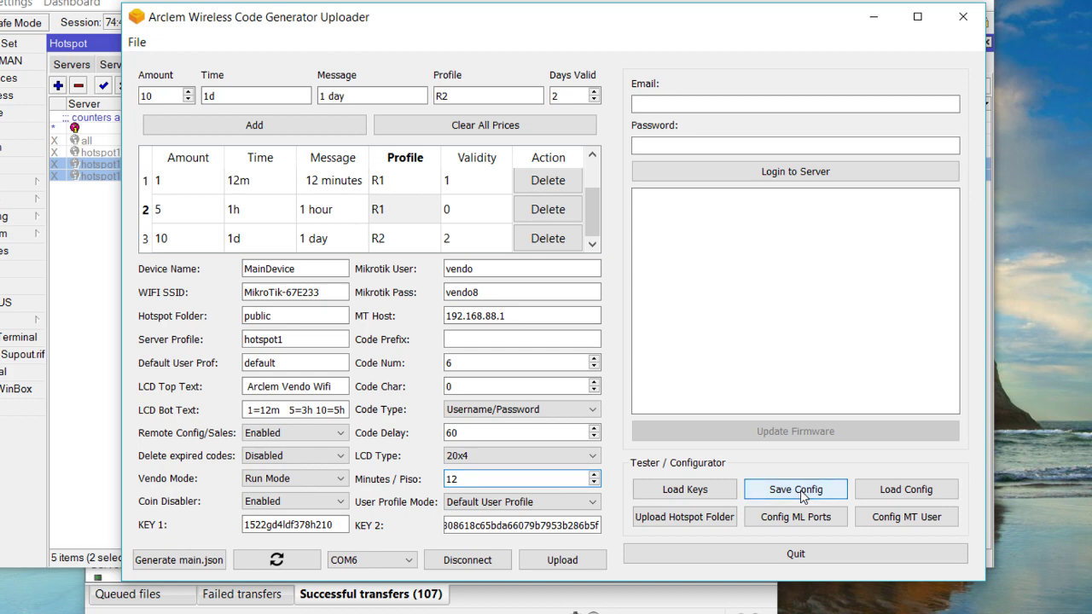
# Upload the configuration to the vendo, disconnect, and bring FileZilla forward
pyautogui.click(562, 562)
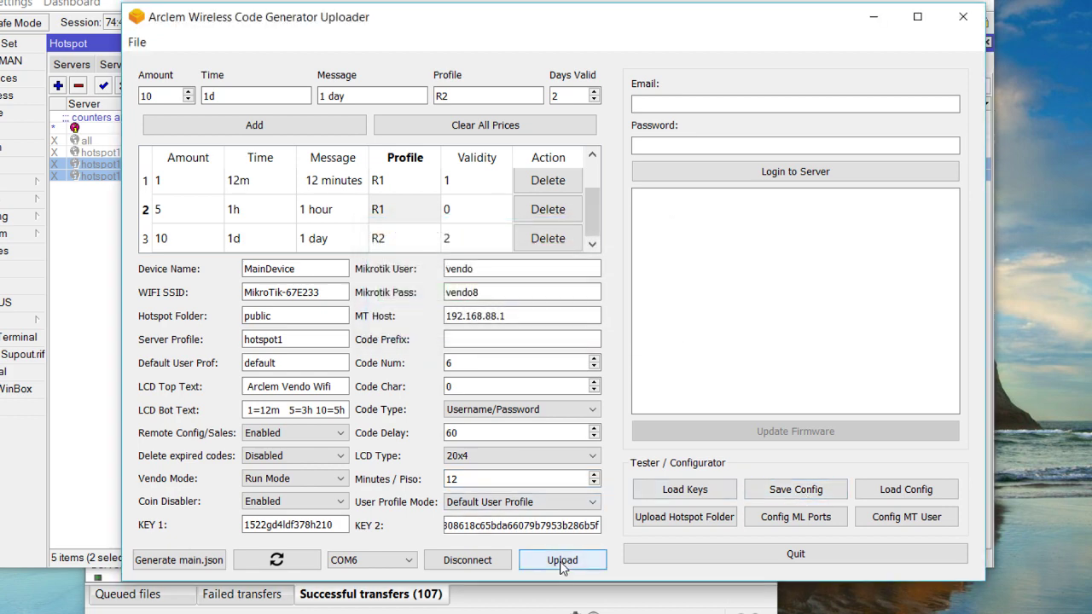
pyautogui.click(474, 566)
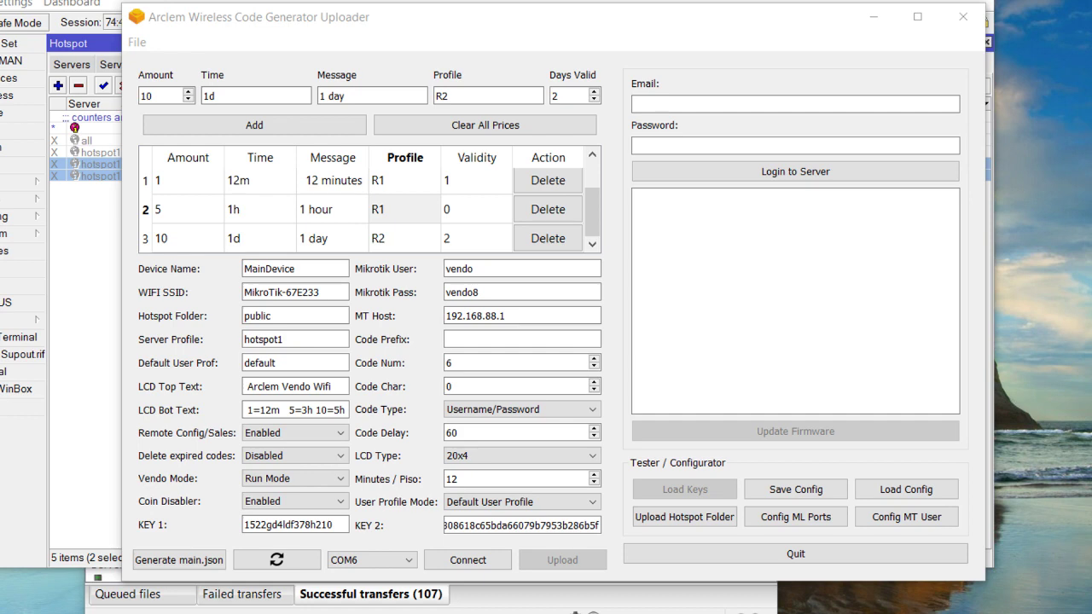
pyautogui.click(522, 610)
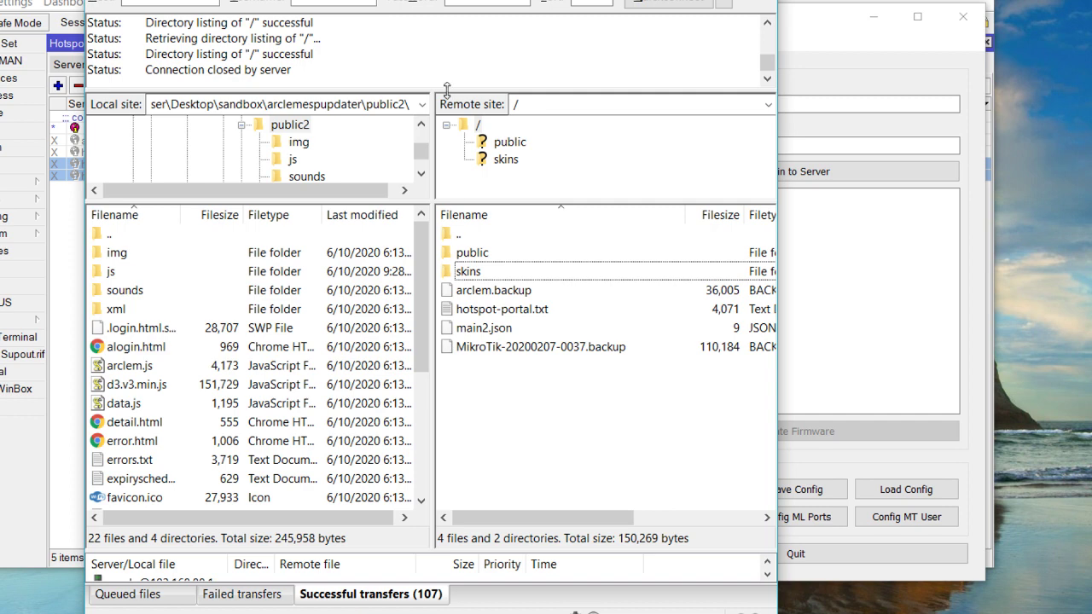
# Delete the public folder from the router's root, refresh the listing, and return to Arclem
pyautogui.click(475, 259)
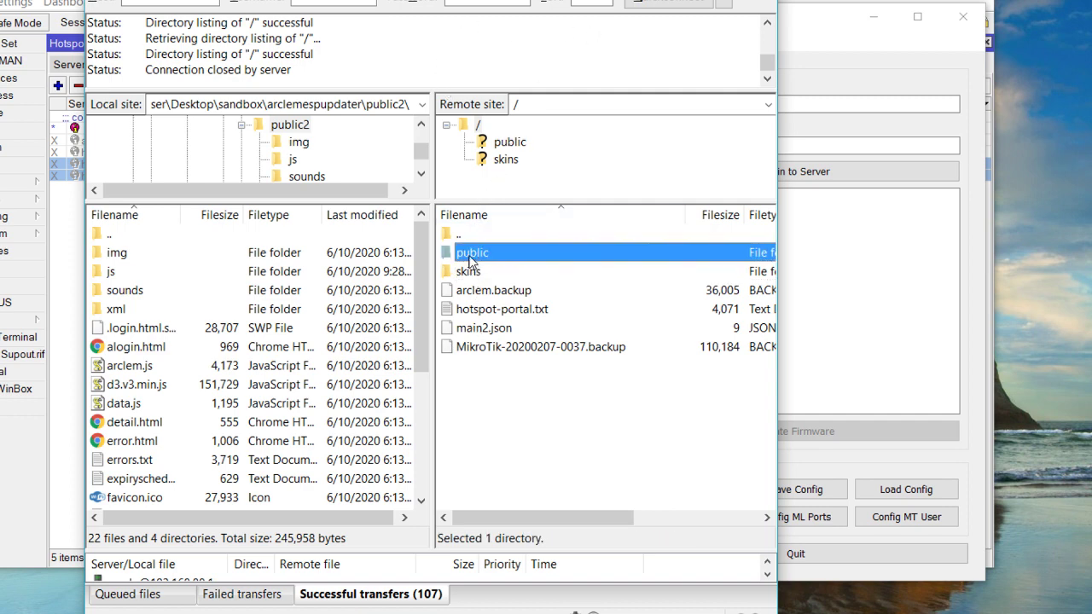
pyautogui.rightClick(471, 249)
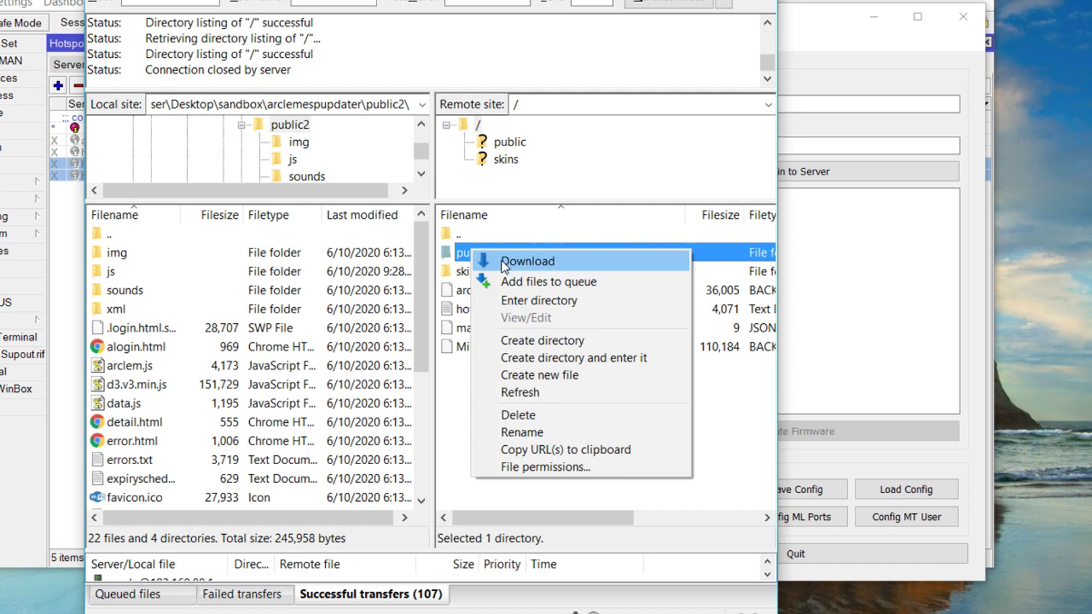
pyautogui.click(529, 415)
pyautogui.press('Return')
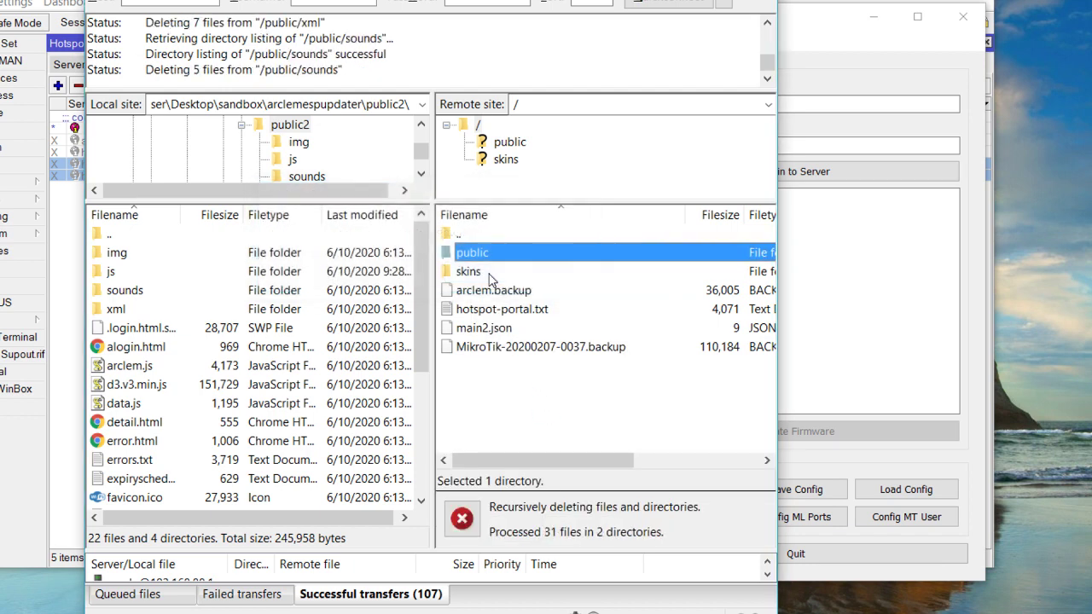
pyautogui.rightClick(512, 420)
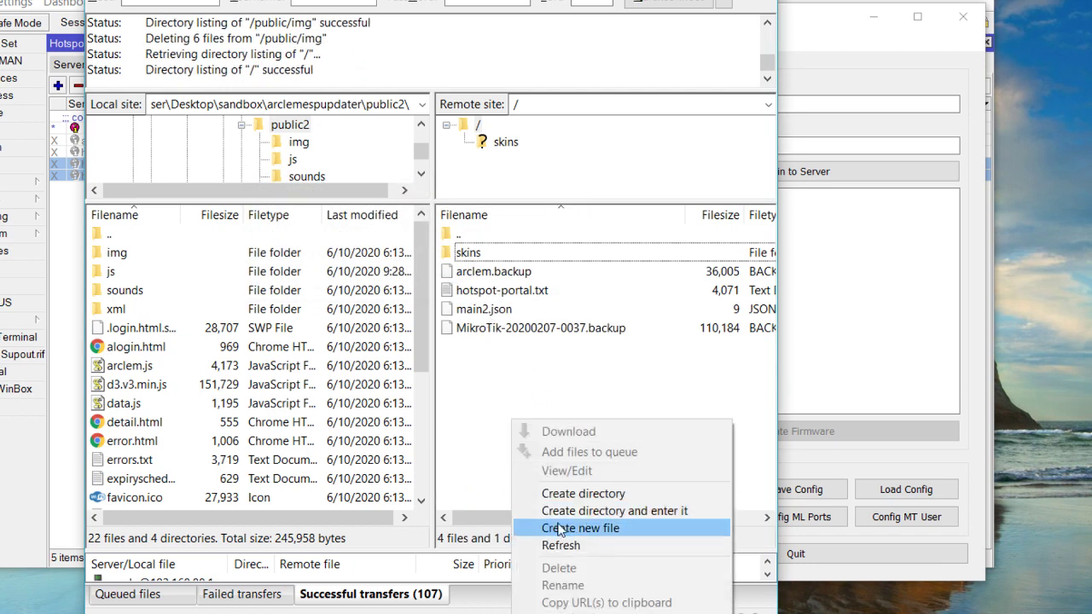
pyautogui.click(560, 545)
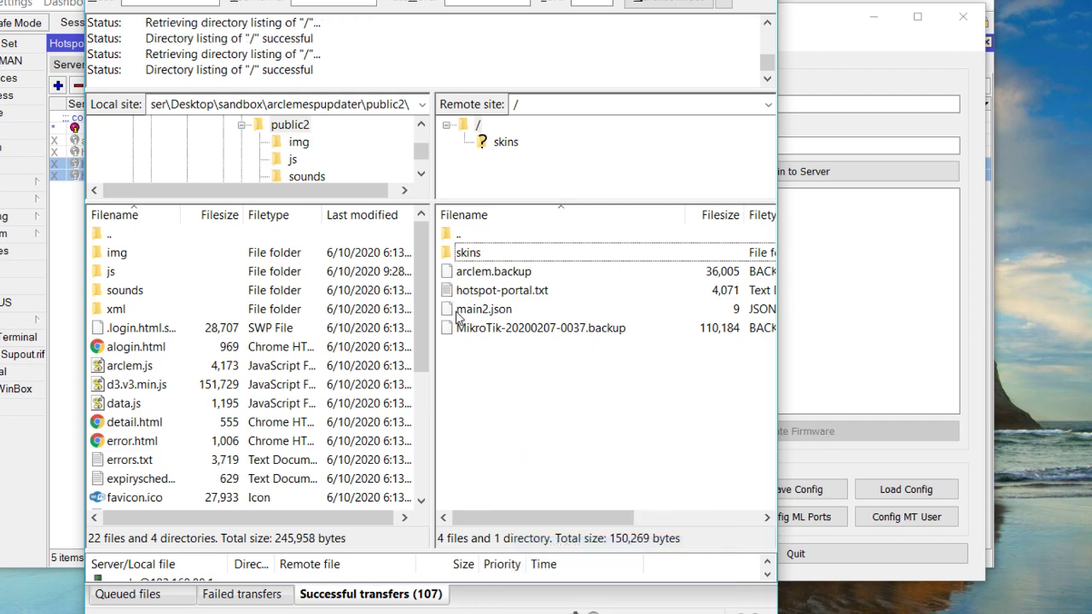
pyautogui.click(808, 47)
pyautogui.click(251, 320)
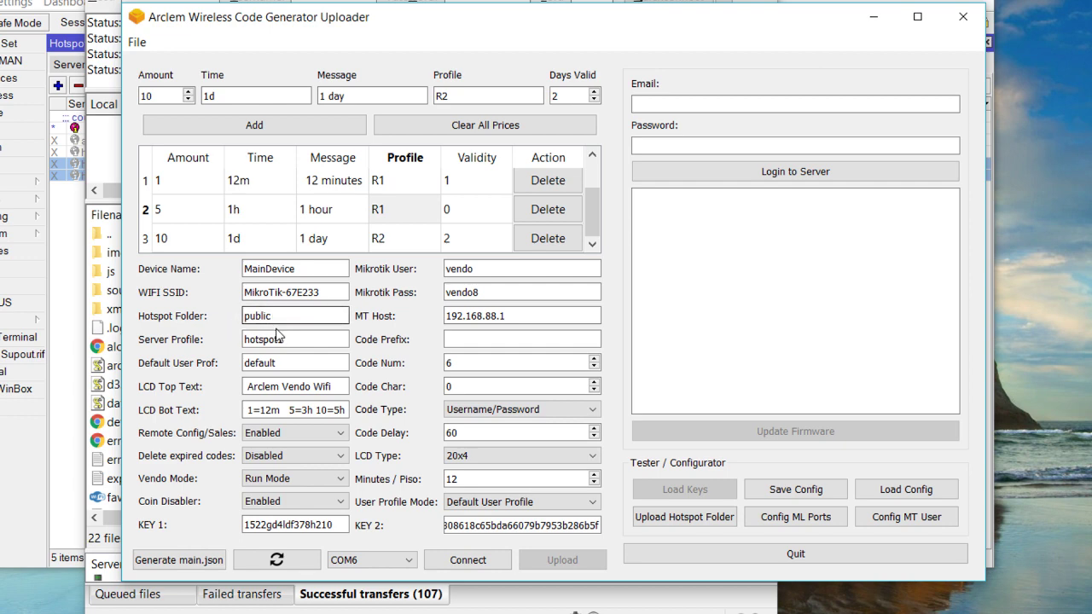
# Upload the hotspot folder to the router, creating /public/img and /public/sounds
pyautogui.click(679, 519)
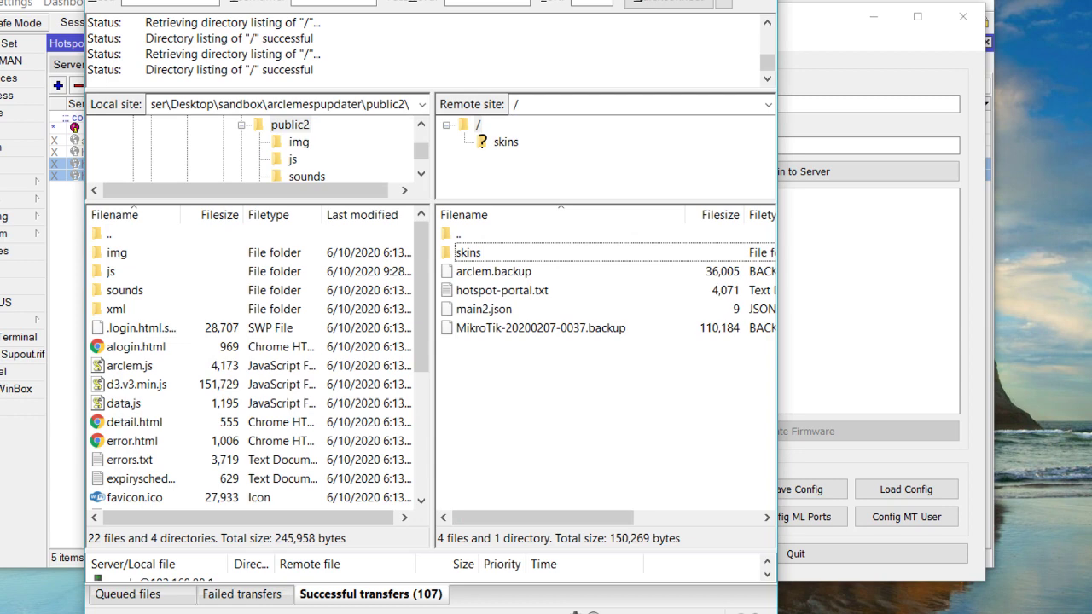
# Refresh the router listing and inspect the re-uploaded public folder's 24 files and 4 subfolders
pyautogui.rightClick(507, 389)
pyautogui.click(558, 510)
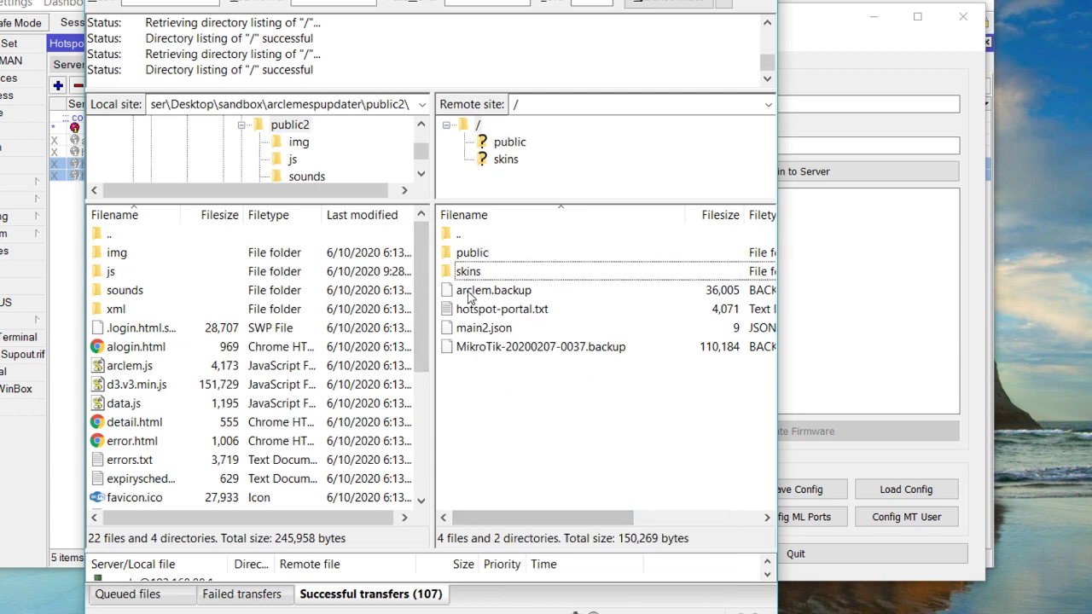
pyautogui.doubleClick(471, 254)
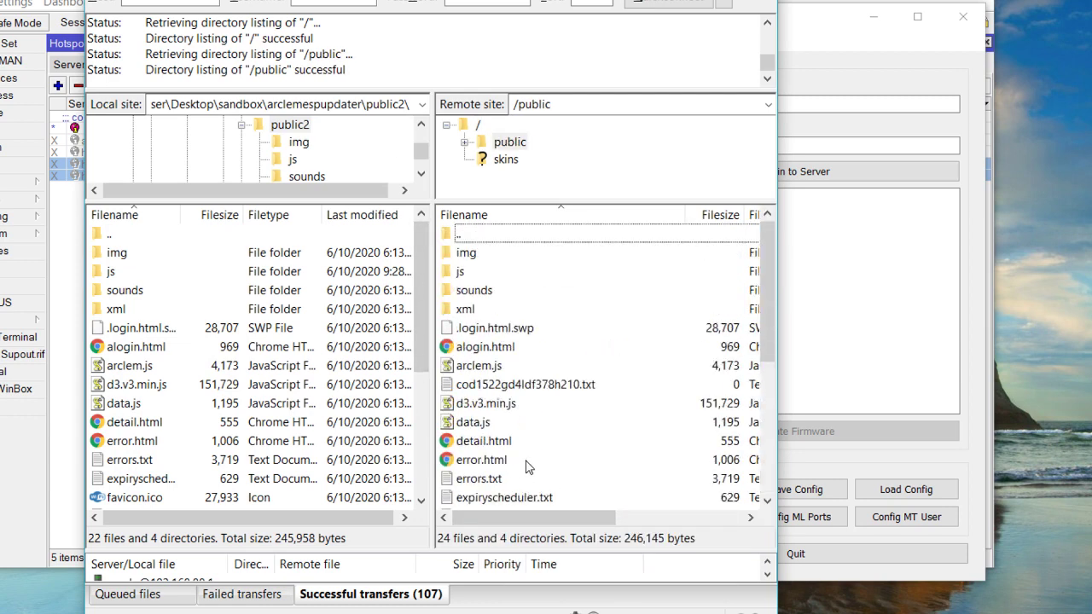
pyautogui.scroll(-5, 525, 482)
pyautogui.scroll(4, 529, 465)
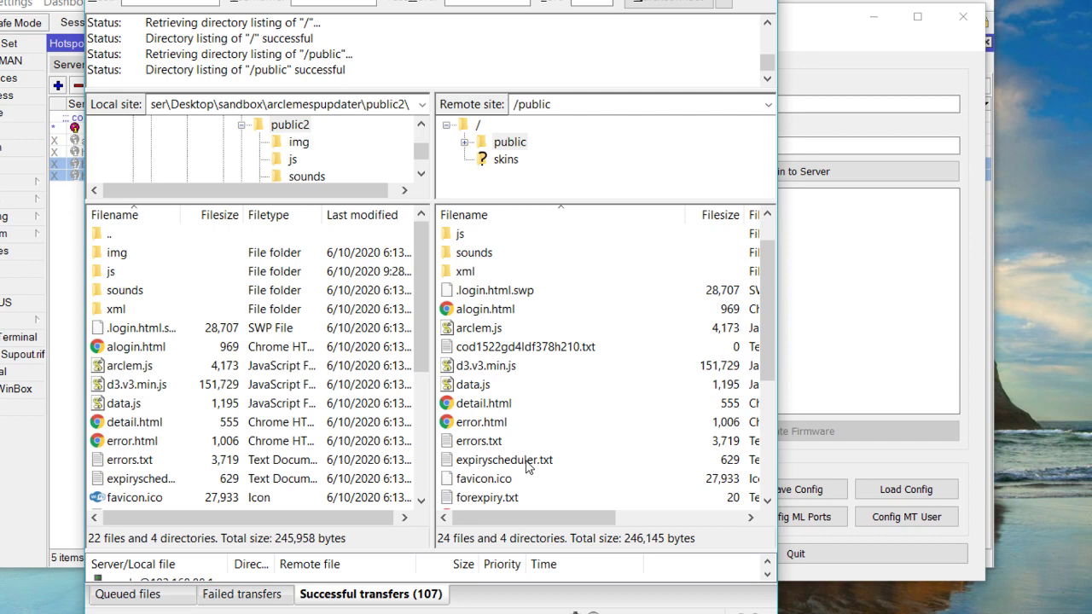
pyautogui.scroll(1, 529, 465)
pyautogui.scroll(-5, 527, 467)
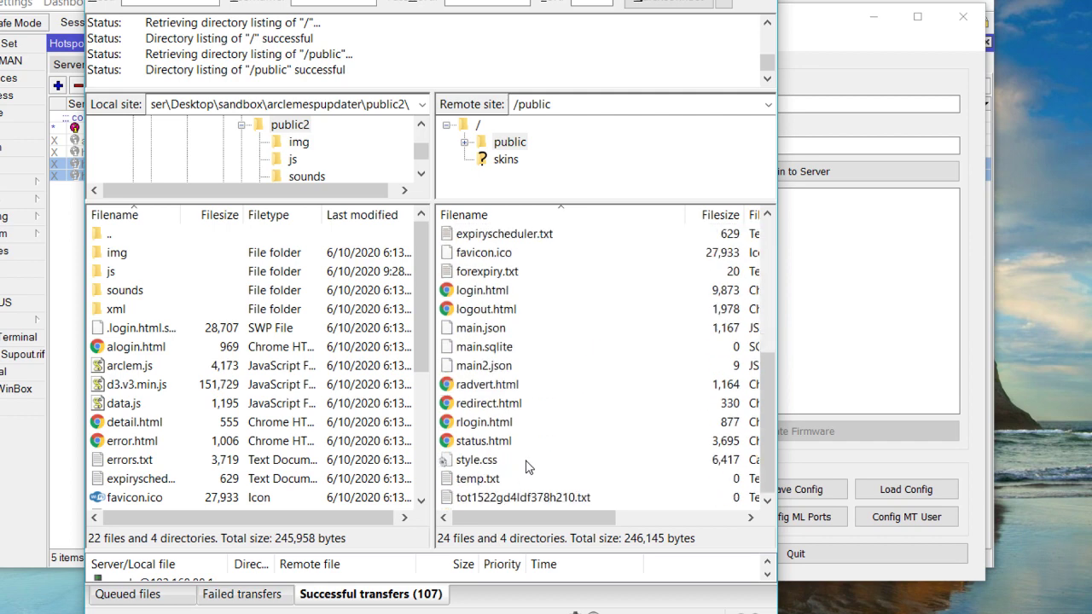
pyautogui.scroll(5, 526, 467)
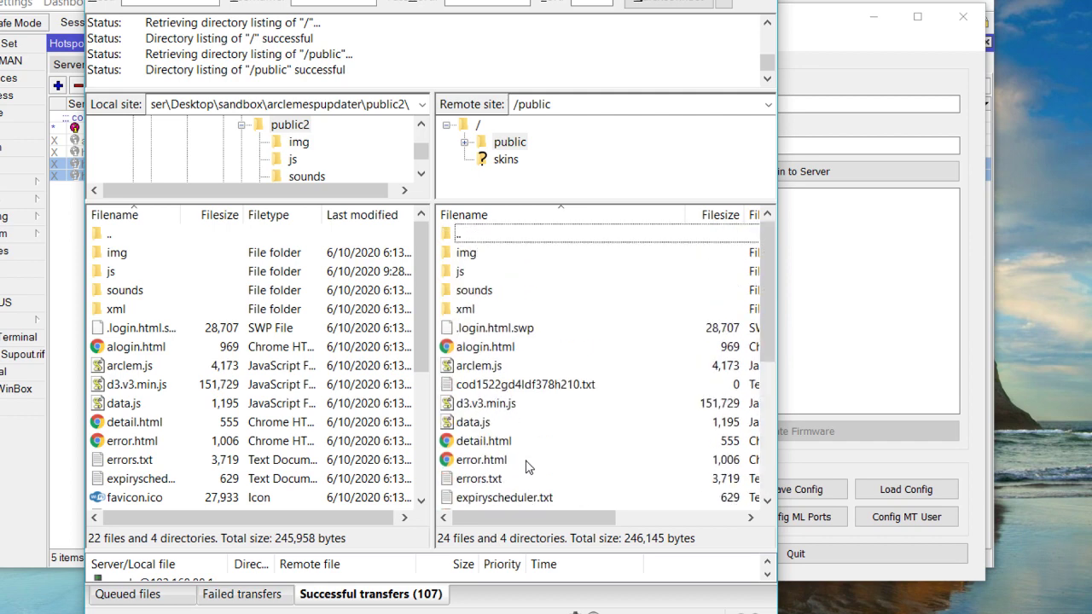
pyautogui.doubleClick(459, 237)
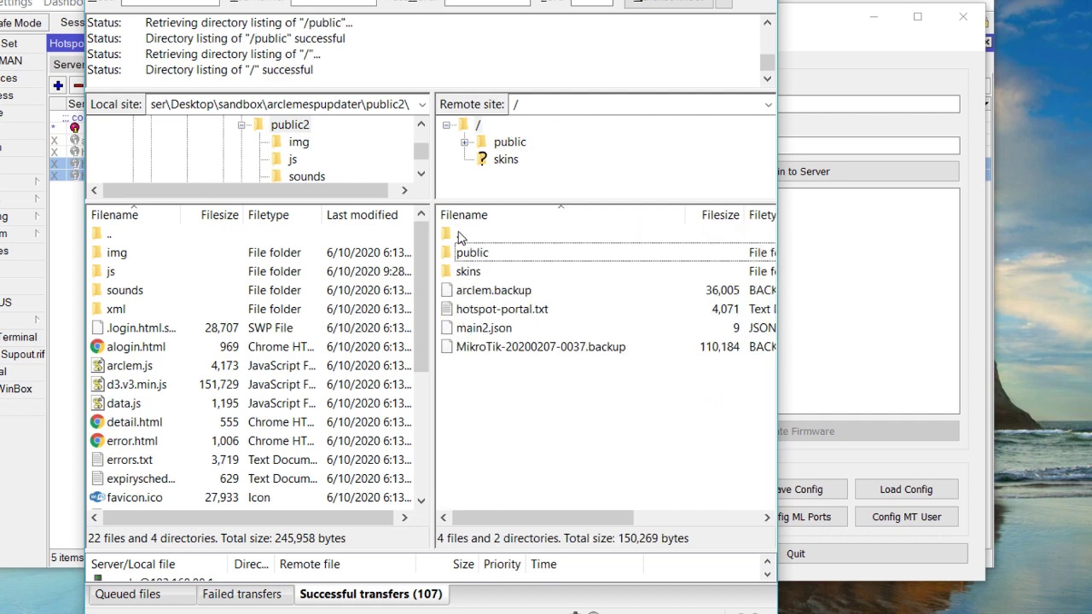
pyautogui.click(829, 464)
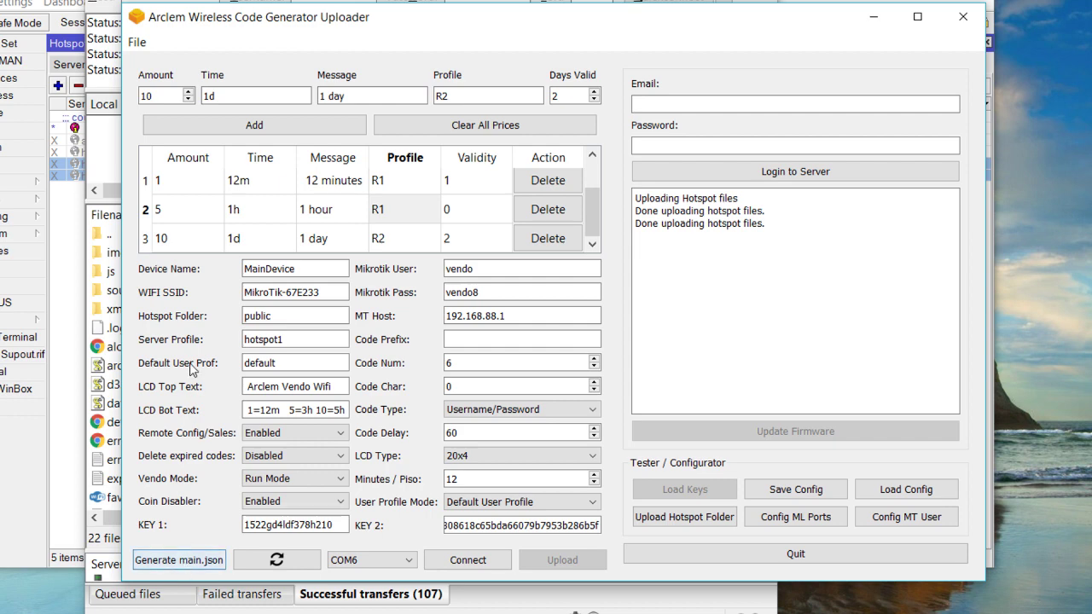
# Generate main.json and upload it to the router twice, until the log reports completion
pyautogui.click(181, 563)
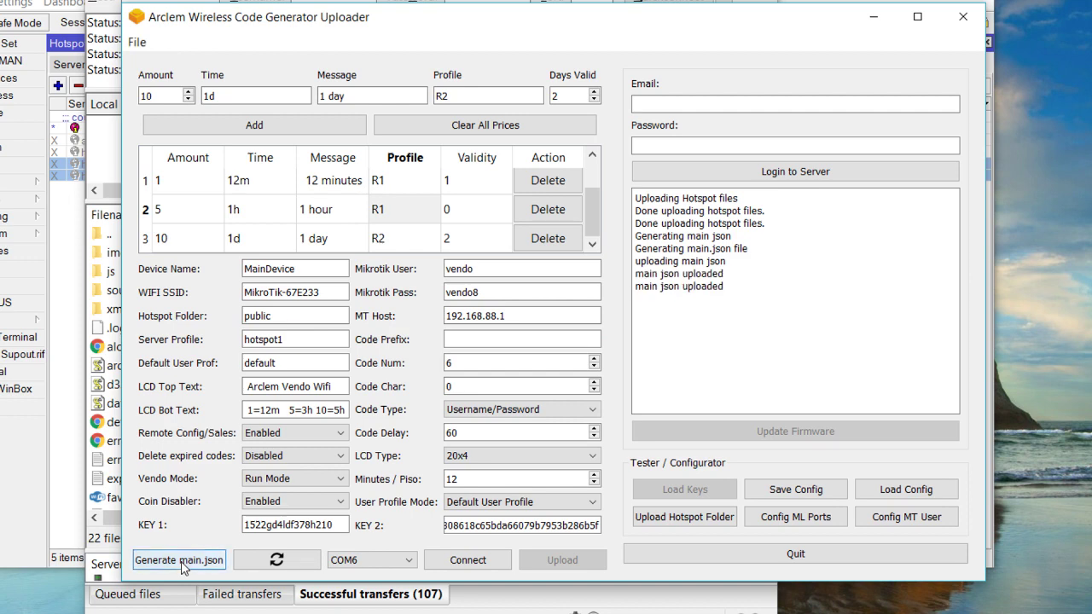
pyautogui.click(181, 561)
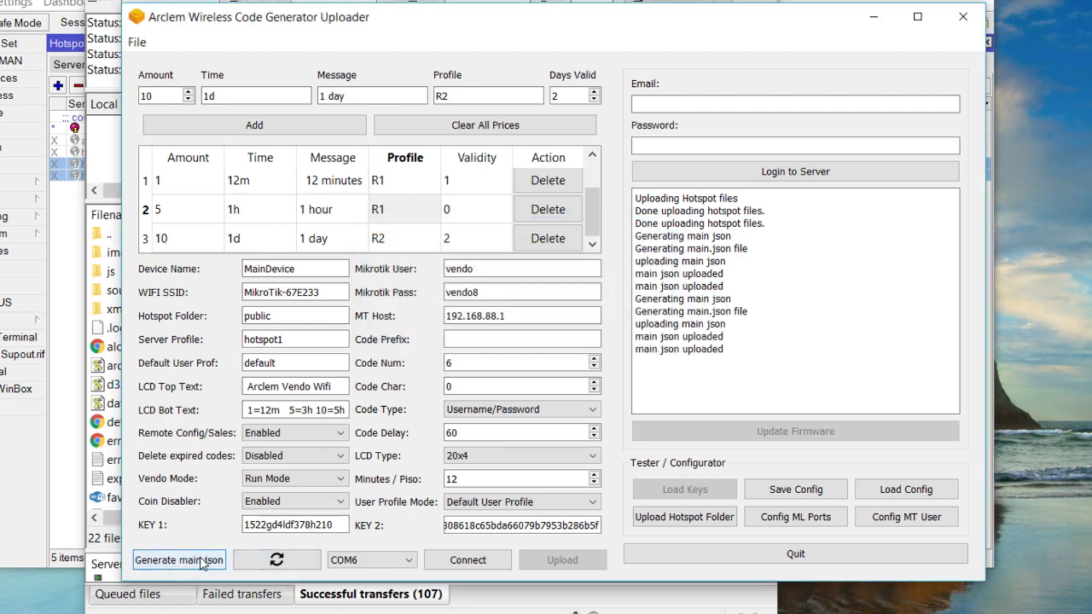
pyautogui.click(649, 348)
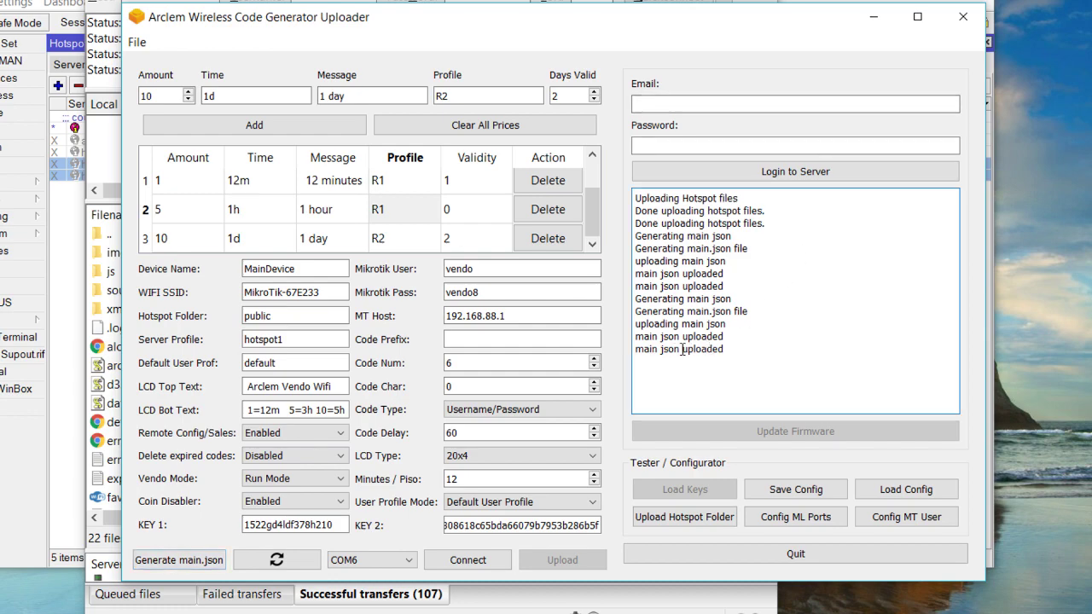